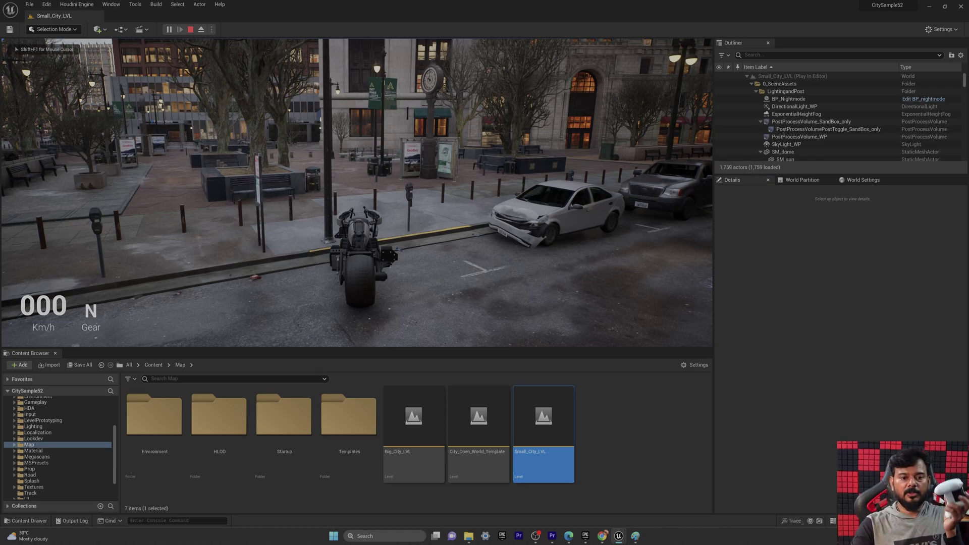
# Reverse the bike off the curb, ride forward steering right, and brake almost to a stop.
pyautogui.press('s')
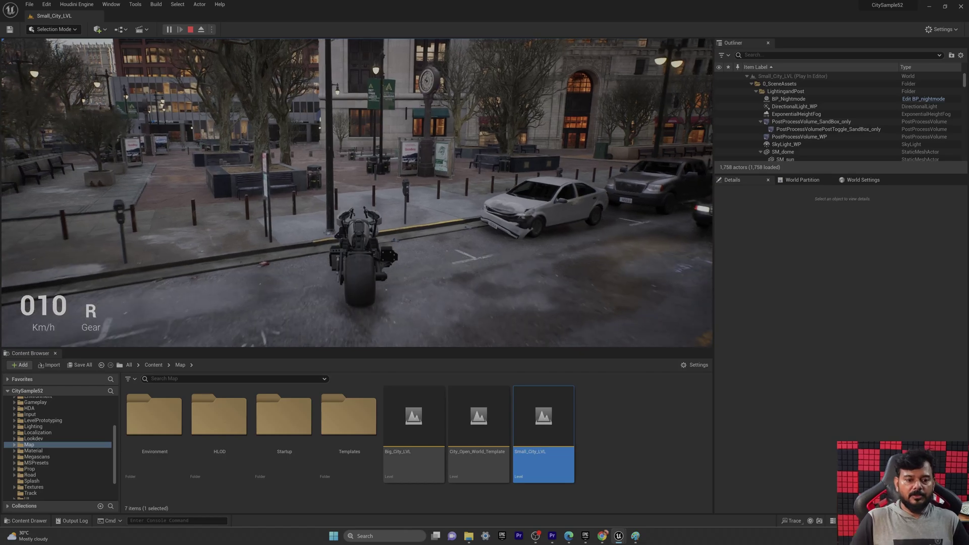
pyautogui.press('w')
pyautogui.press('d')
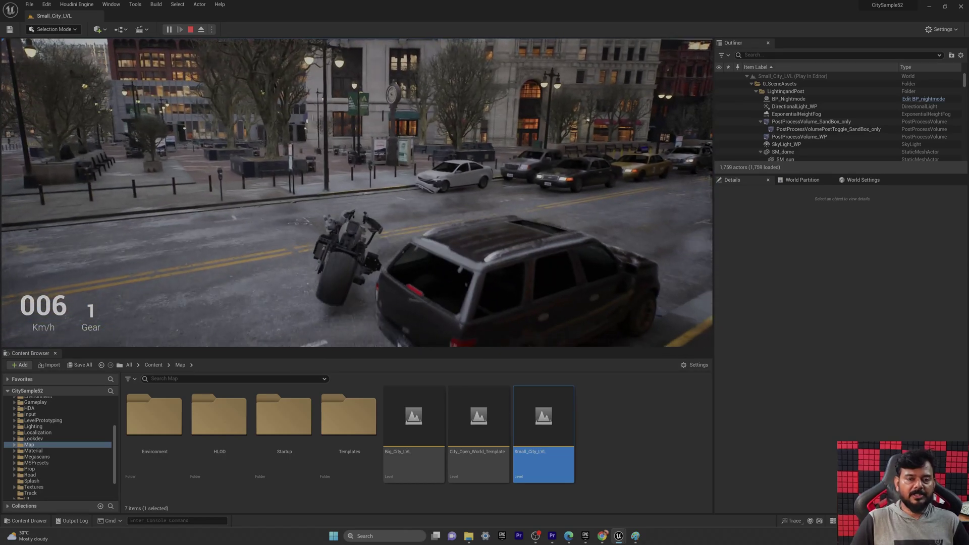
pyautogui.press('d')
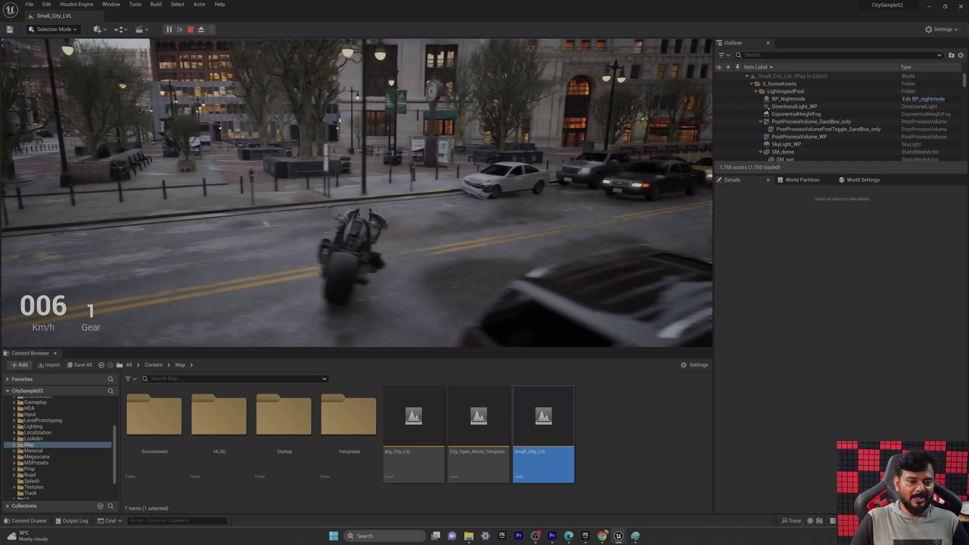
pyautogui.press('s')
# Ride past the parked SUV, back up, then drive toward the white car and eject with F8.
pyautogui.press('w')
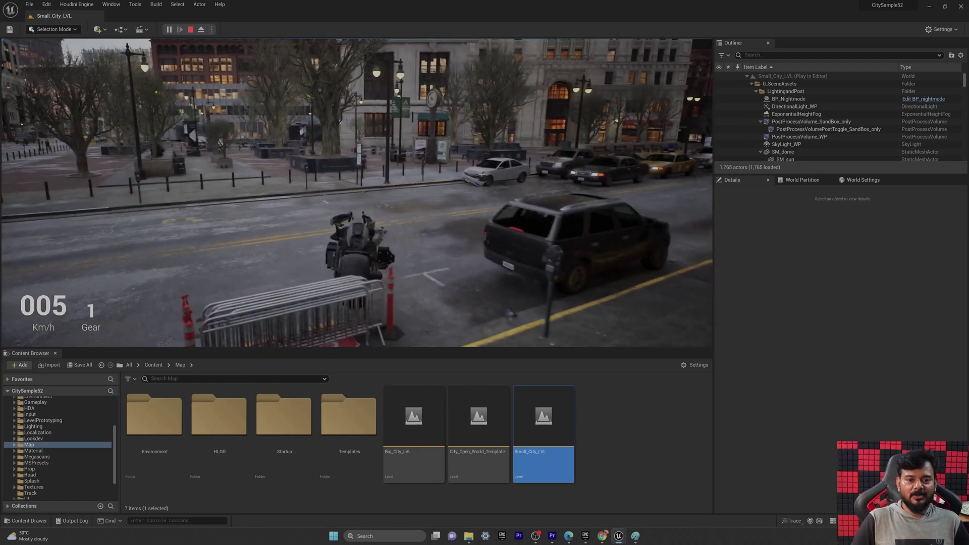
pyautogui.press('d')
pyautogui.press('s')
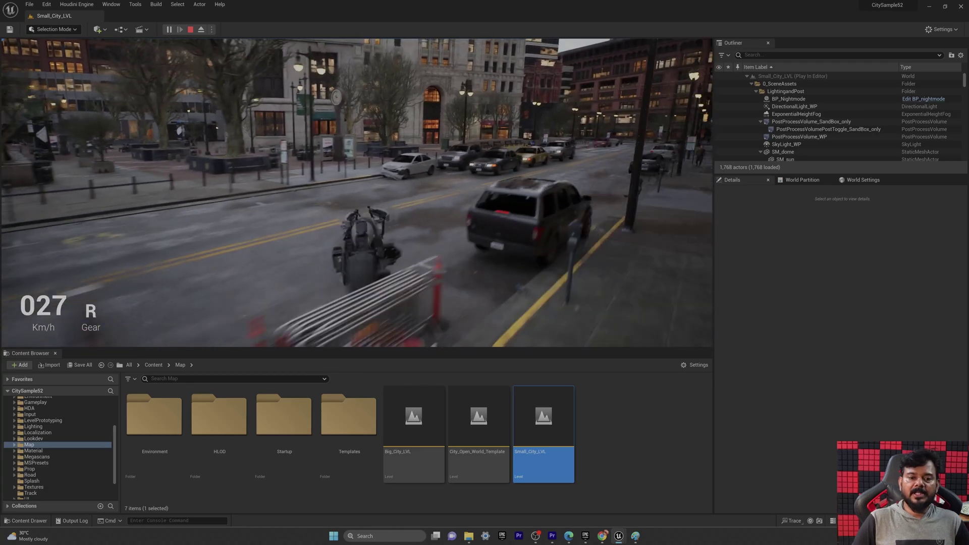
pyautogui.press('w')
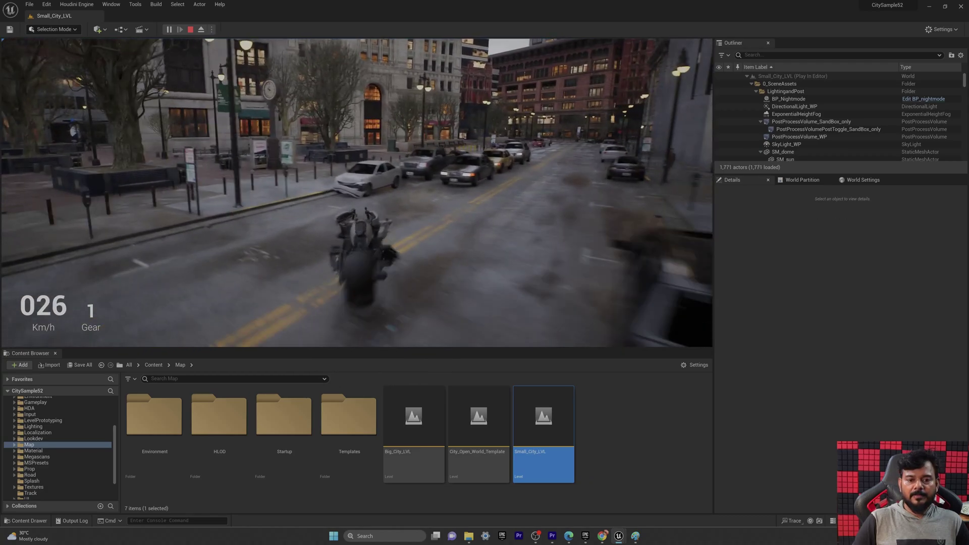
pyautogui.press('d')
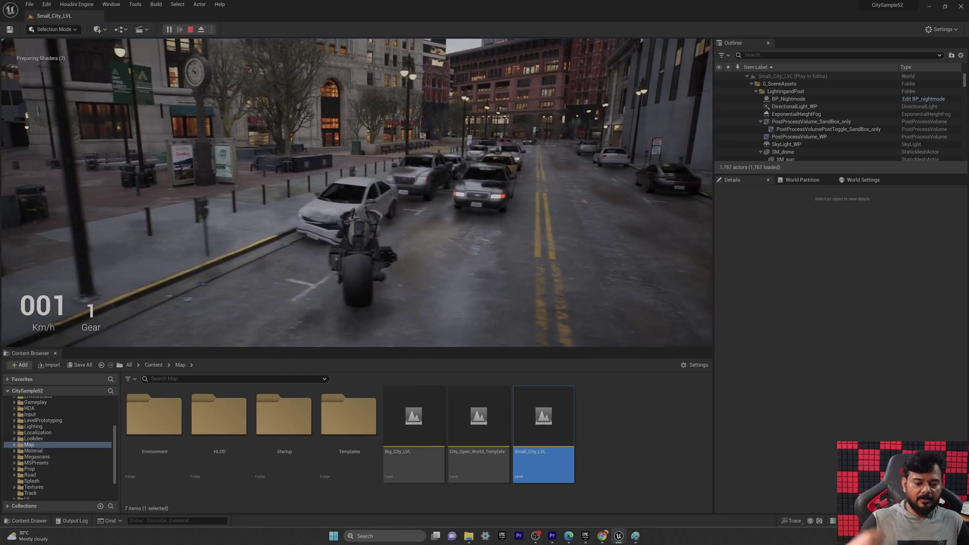
pyautogui.press('F8')
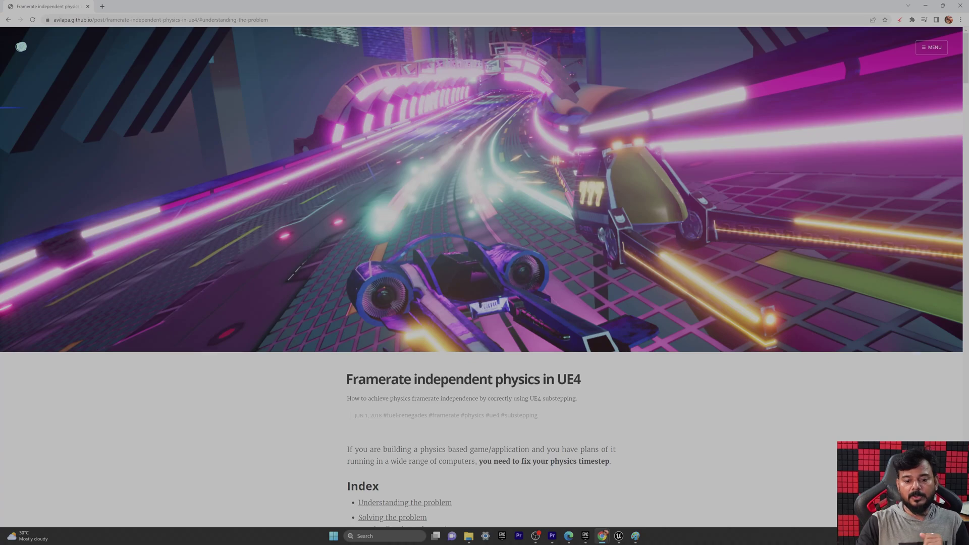
pyautogui.scroll(-5, 375, 206)
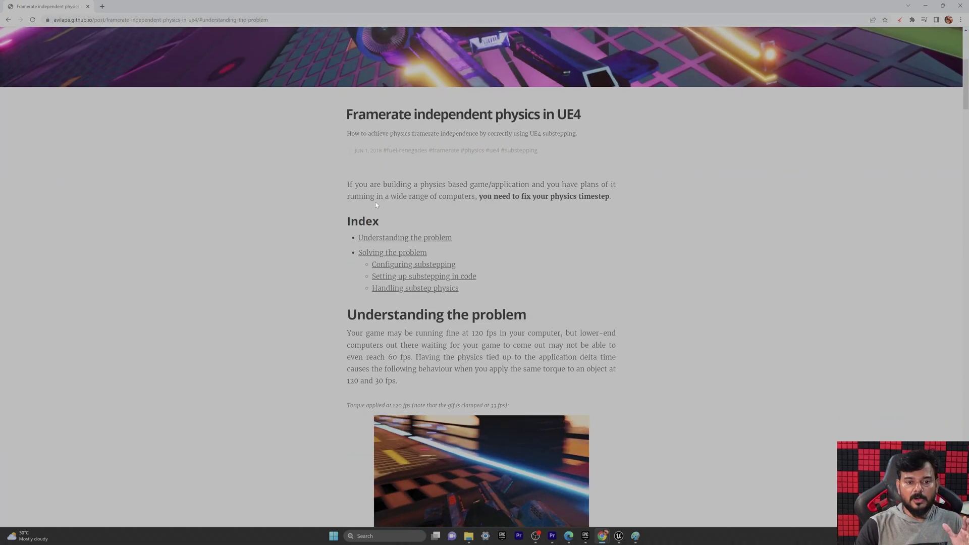
pyautogui.scroll(2, 429, 274)
pyautogui.scroll(-5, 576, 152)
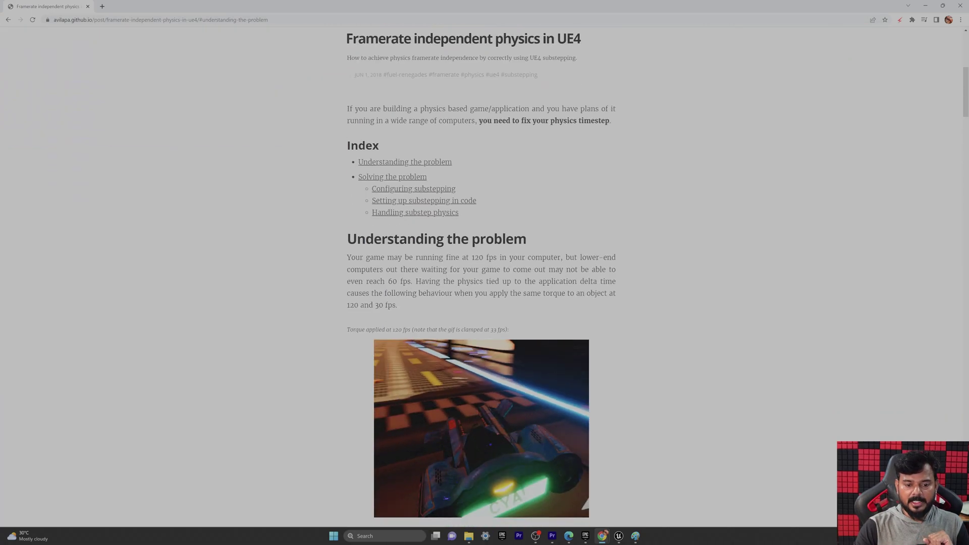
pyautogui.scroll(3, 576, 152)
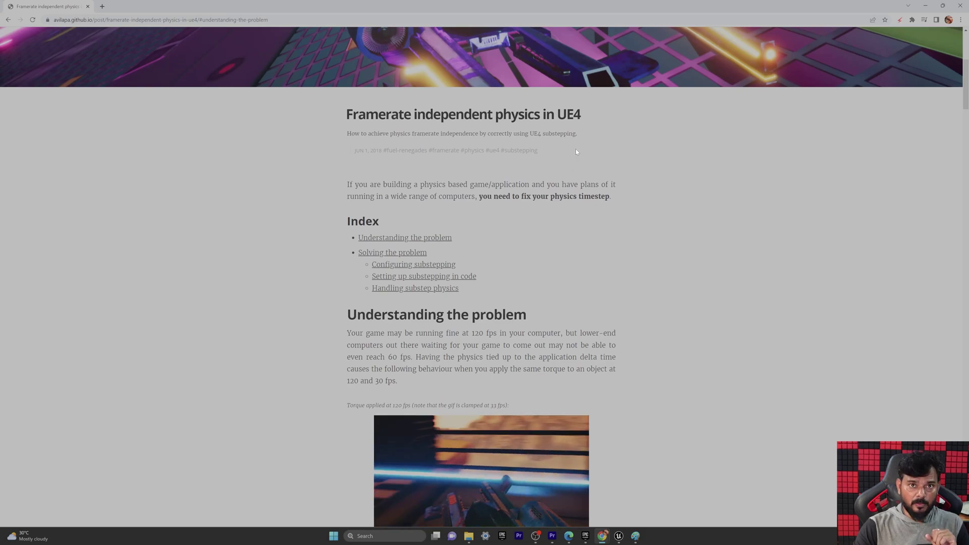
pyautogui.scroll(2, 496, 227)
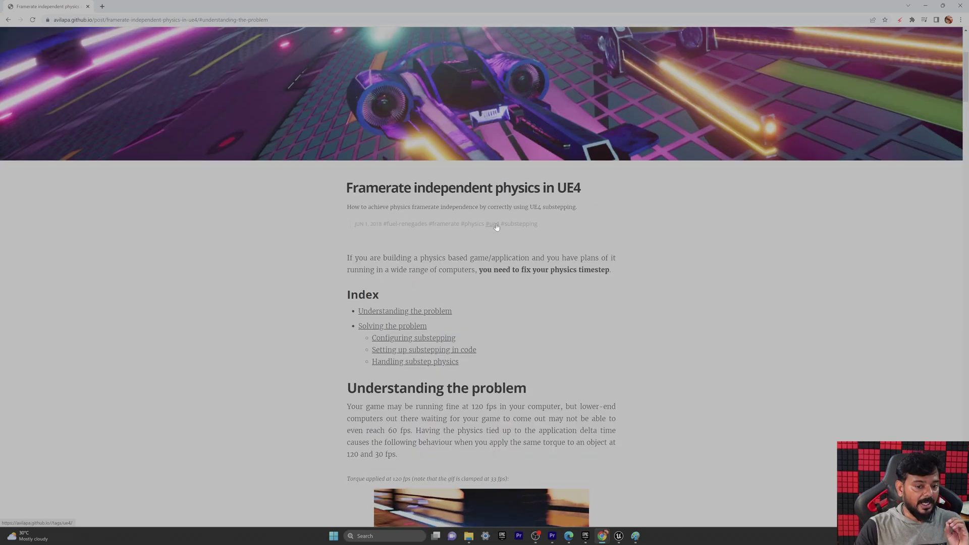
pyautogui.scroll(-2, 497, 227)
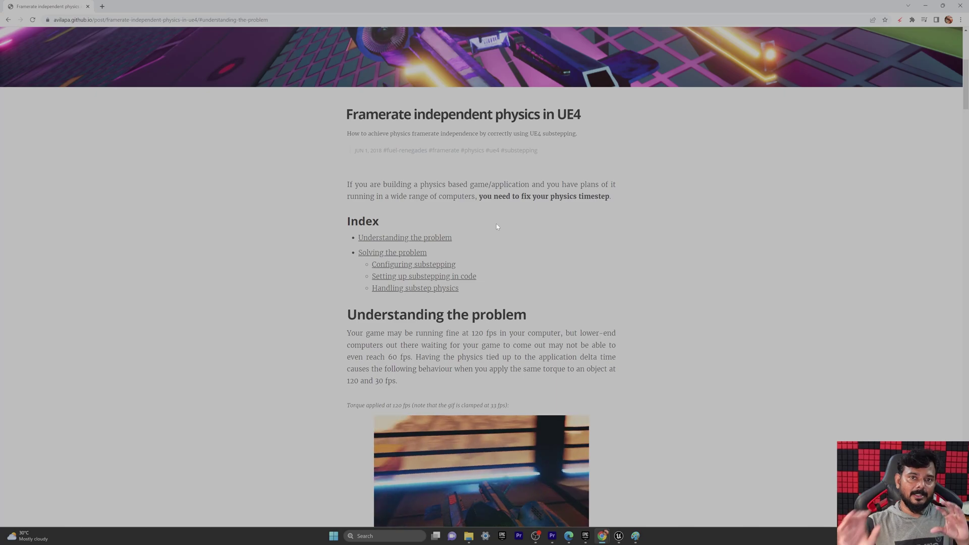
pyautogui.scroll(-20, 498, 226)
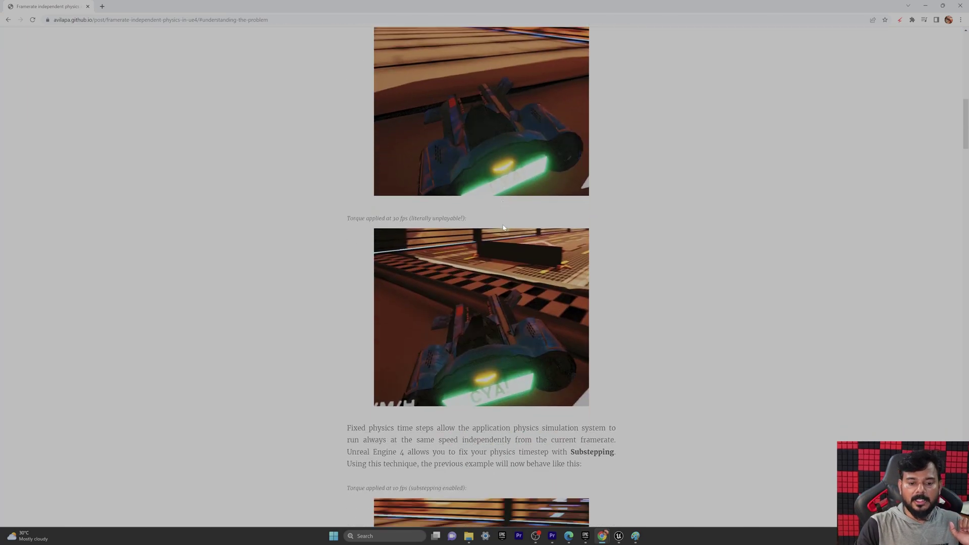
pyautogui.scroll(-5, 503, 222)
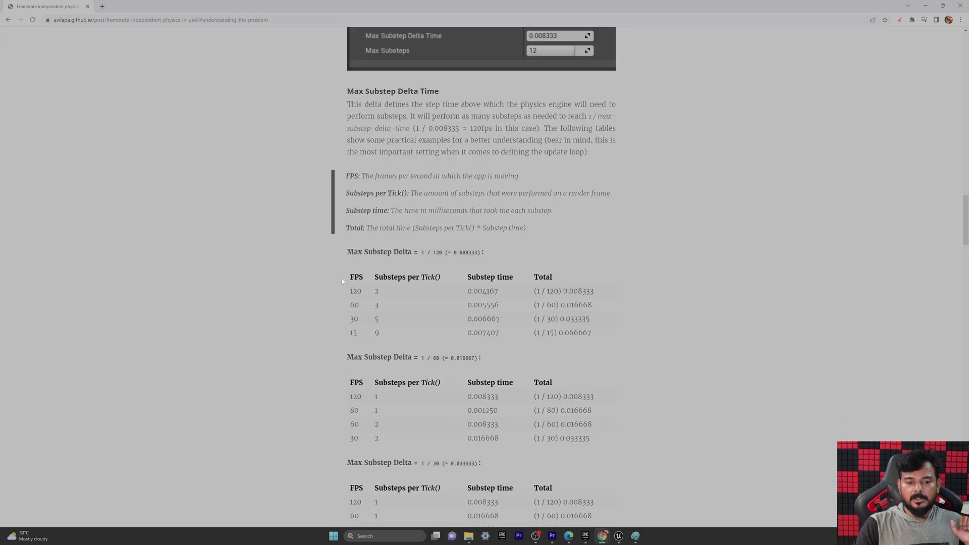
pyautogui.scroll(-1, 450, 309)
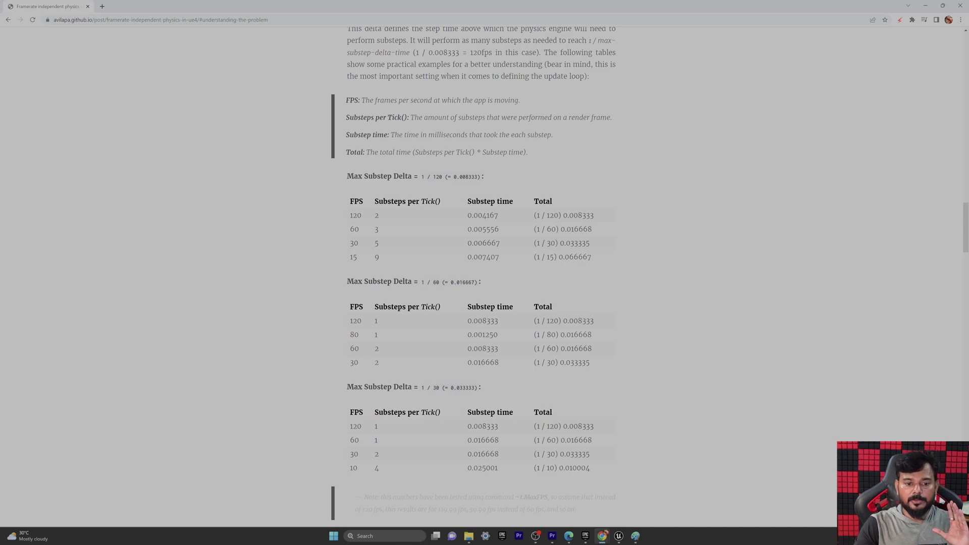
pyautogui.scroll(-5, 481, 278)
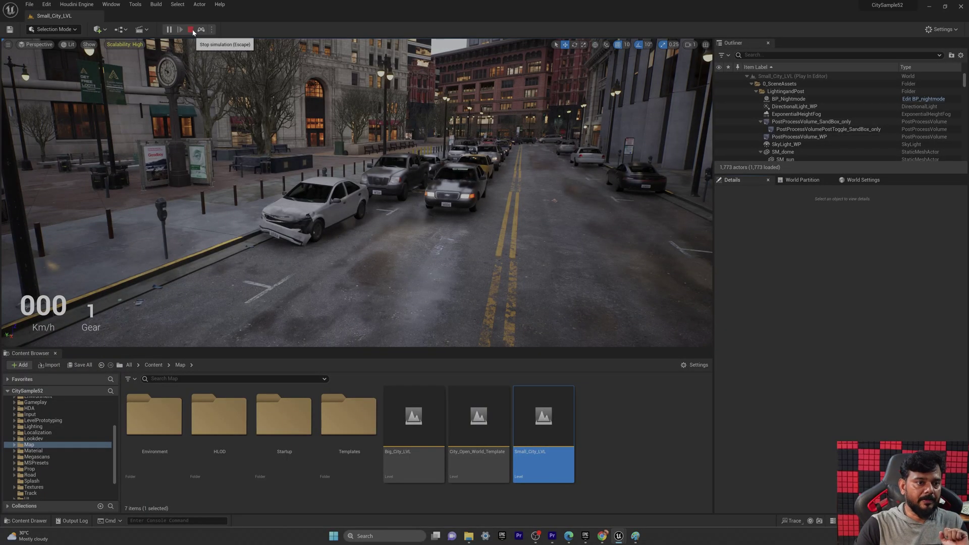
# Stop the play session and open Project Settings from the Edit menu.
pyautogui.click(192, 32)
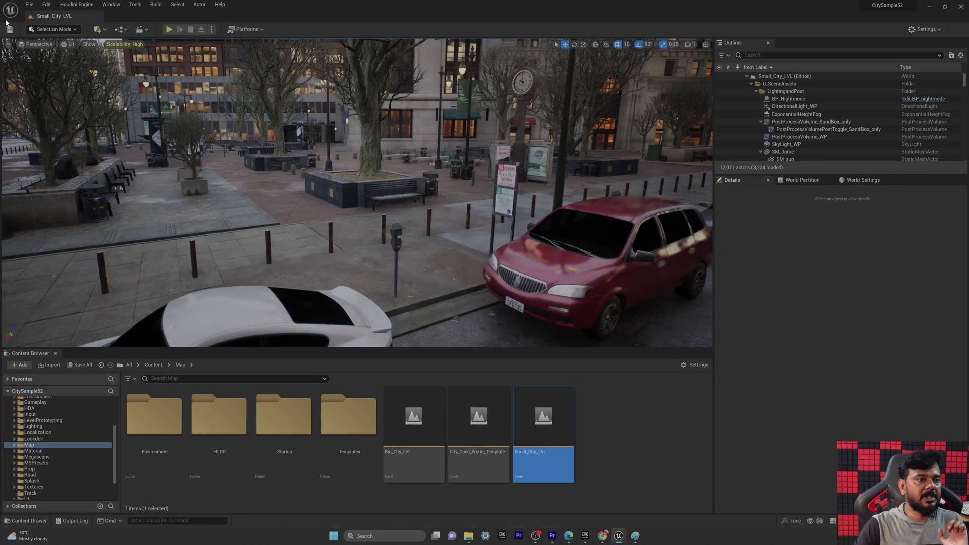
pyautogui.click(30, 5)
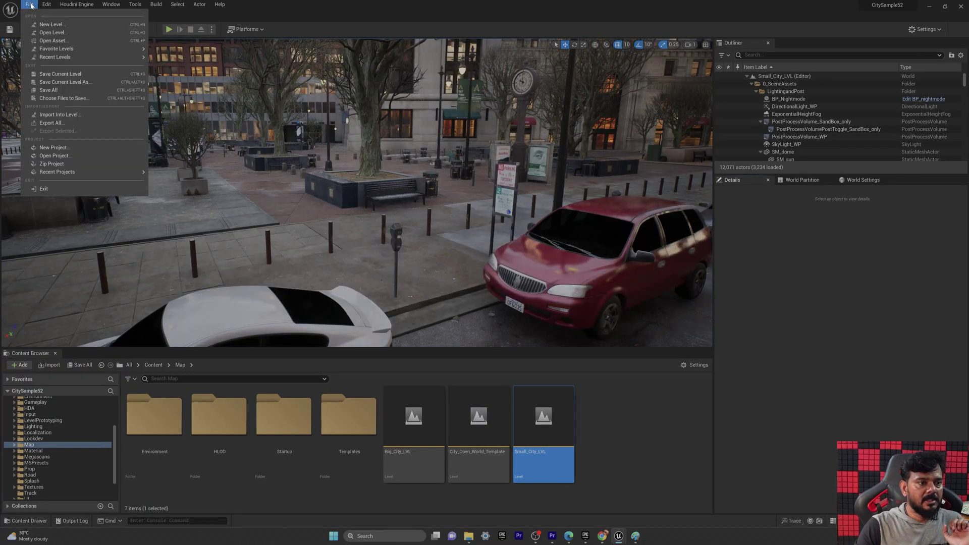
pyautogui.moveTo(46, 5)
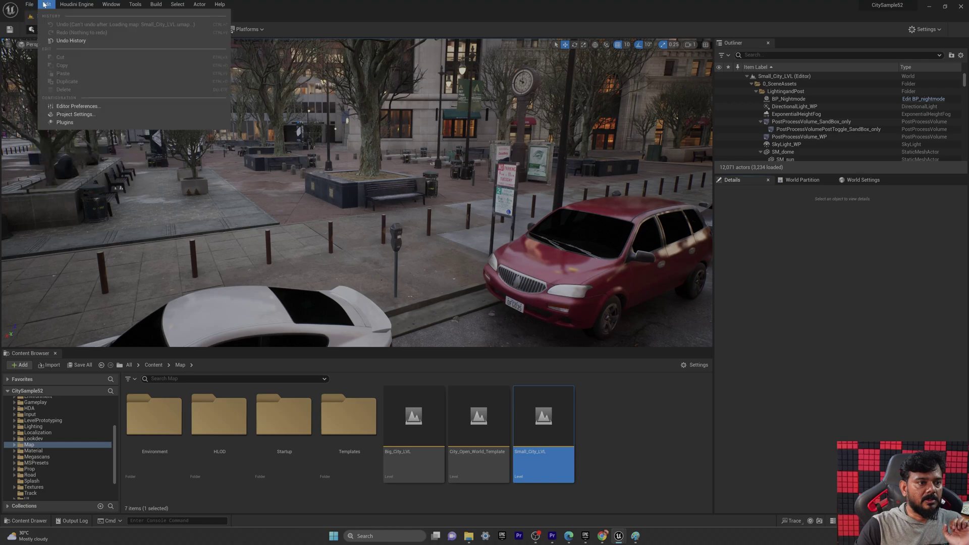
pyautogui.click(98, 115)
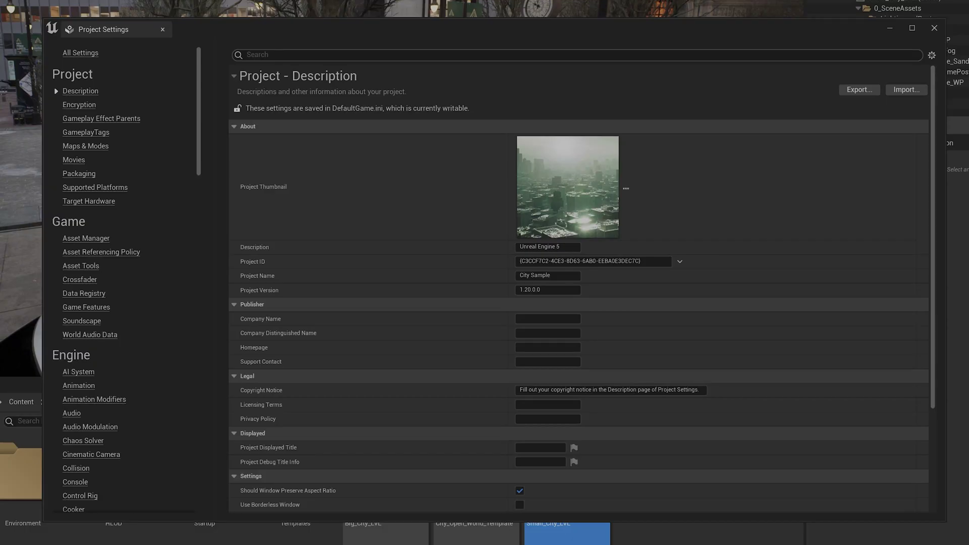
# Filter the Project Settings by 'framerate'.
pyautogui.write('r')
pyautogui.press('BackSpace')
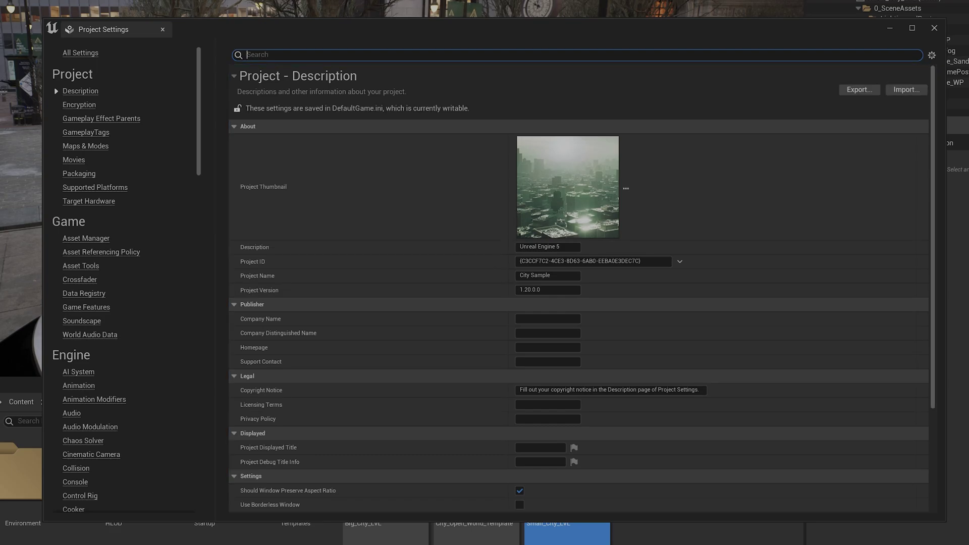
pyautogui.write('framerate')
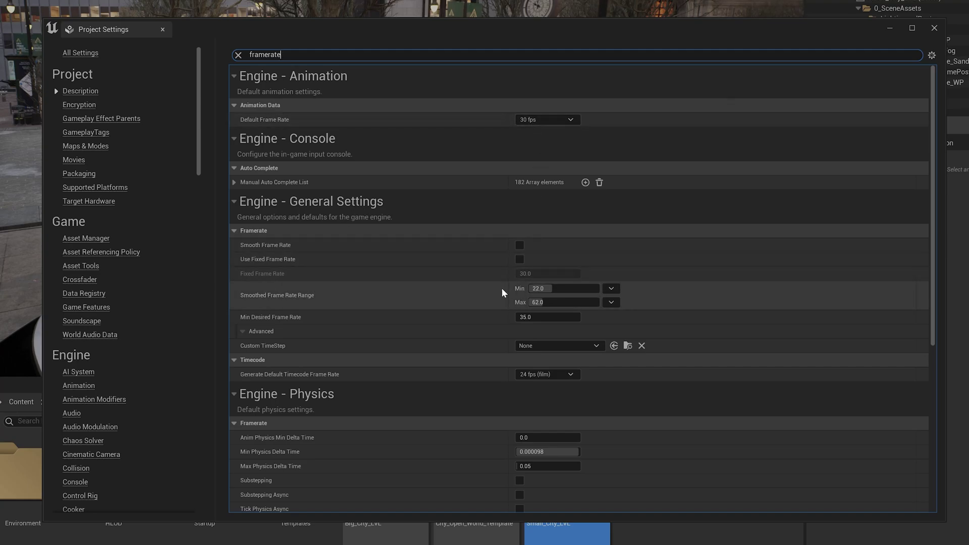
# Set the Smoothed Frame Rate Range maximum to 120 and enable Smooth Frame Rate.
pyautogui.scroll(-2, 502, 289)
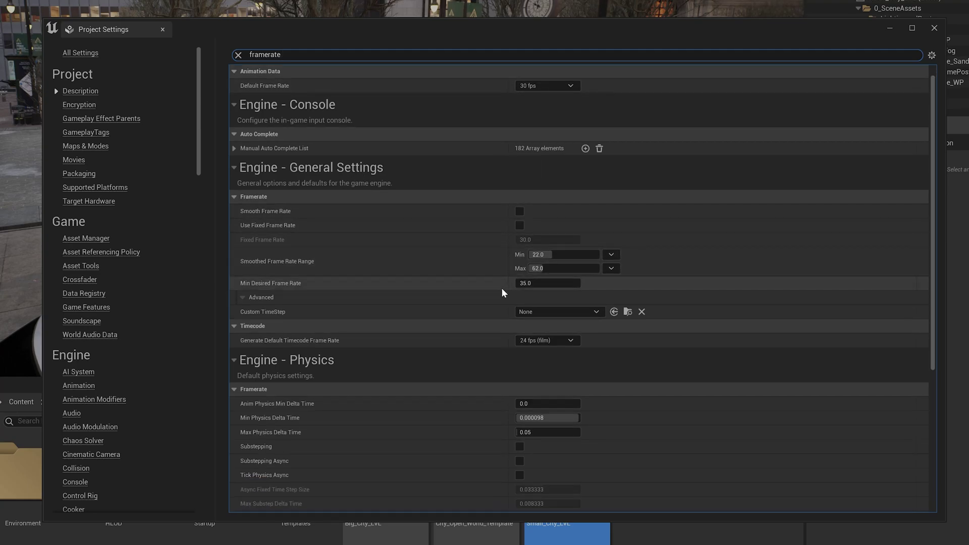
pyautogui.click(545, 268)
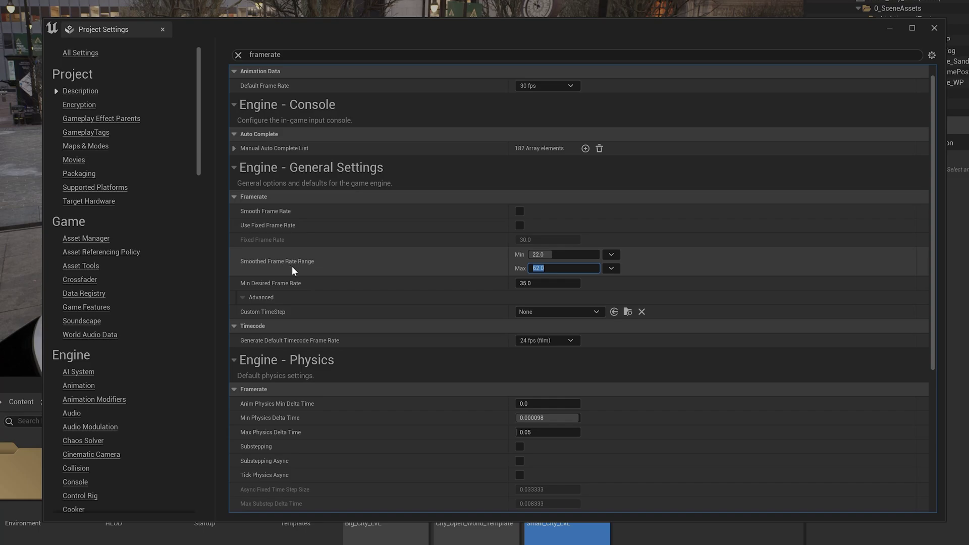
pyautogui.write('120')
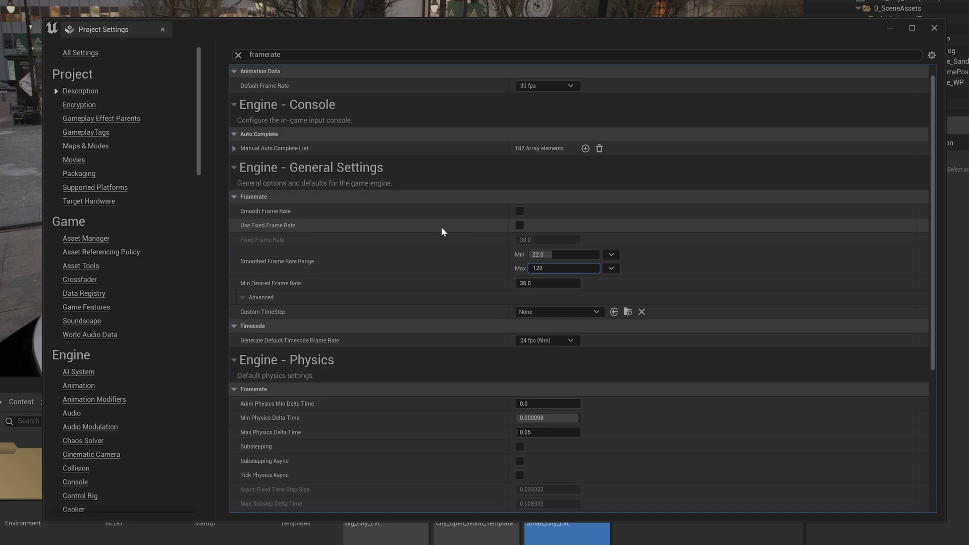
pyautogui.click(519, 211)
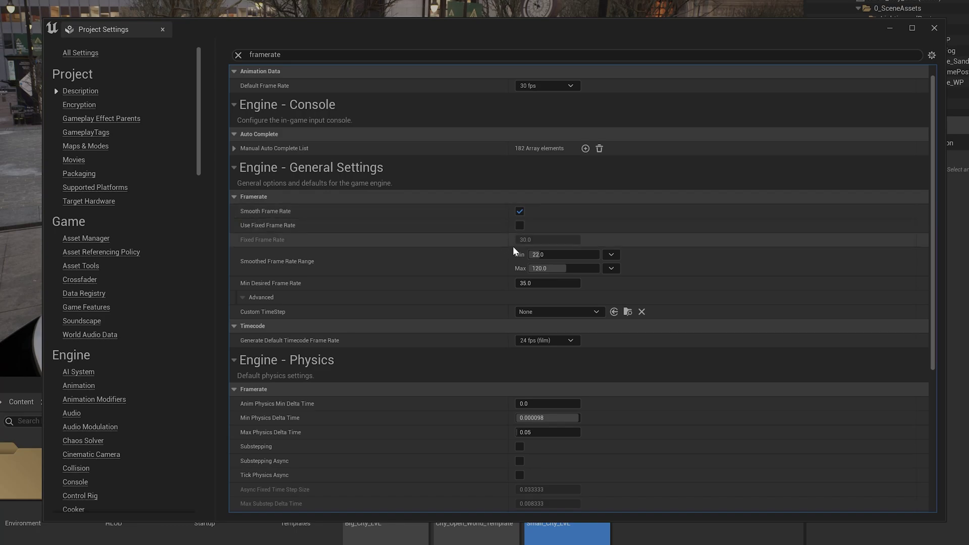
# Enable physics Substepping and set Max Substep Delta Time to 1/120 (0.008333).
pyautogui.scroll(-1, 514, 249)
pyautogui.scroll(-3, 436, 310)
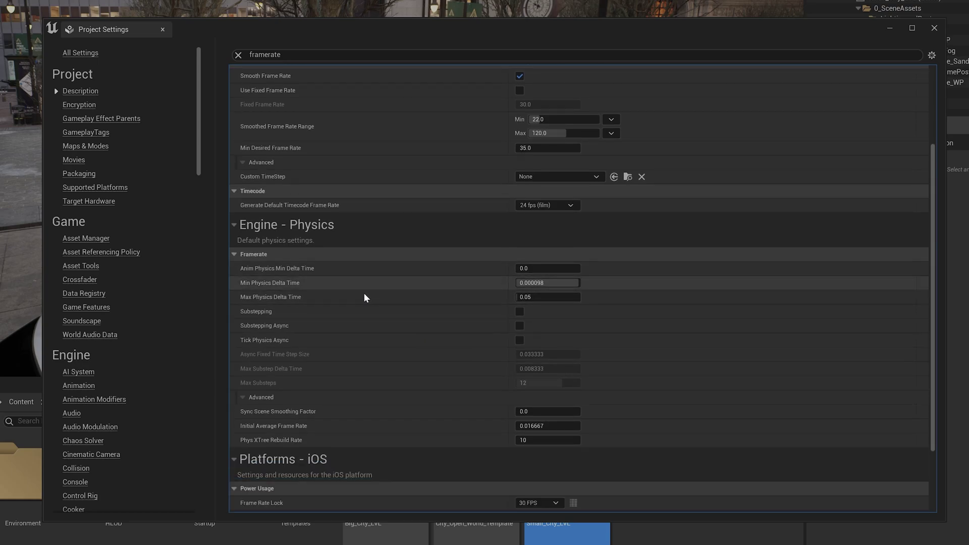
pyautogui.scroll(-1, 395, 293)
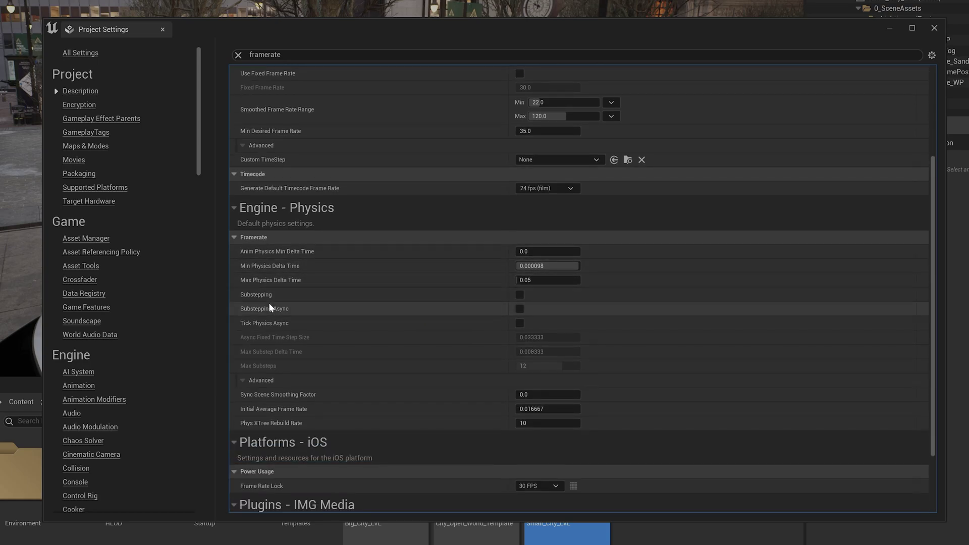
pyautogui.click(521, 295)
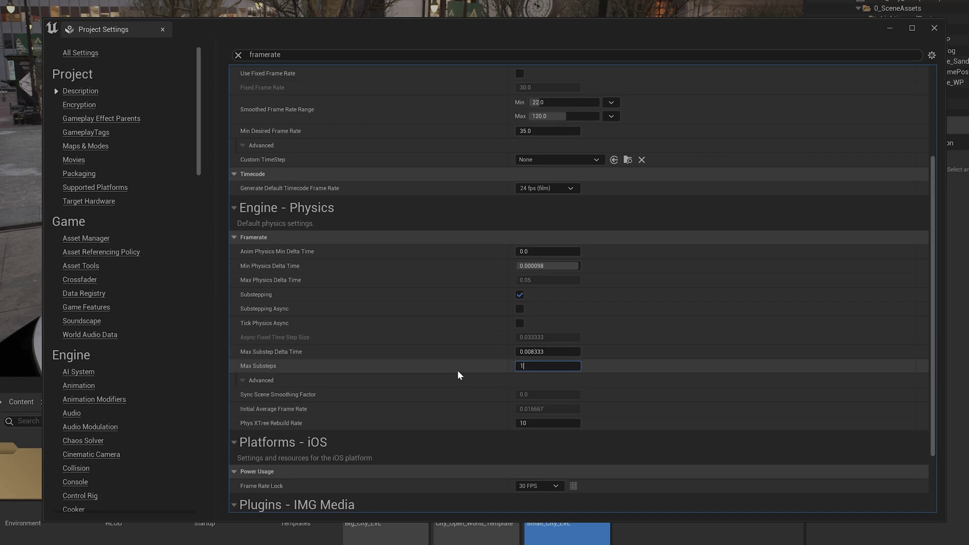
pyautogui.click(555, 352)
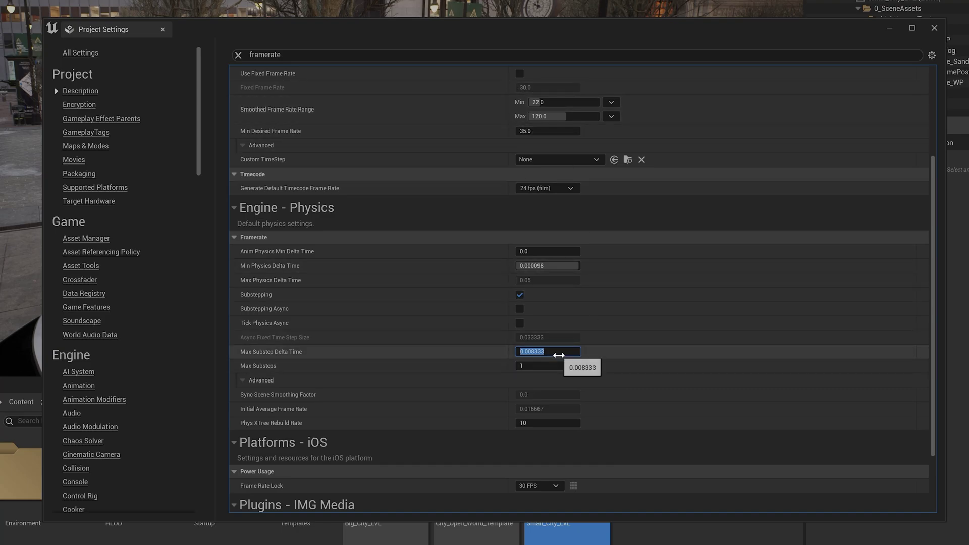
pyautogui.write('1/120')
pyautogui.press('Return')
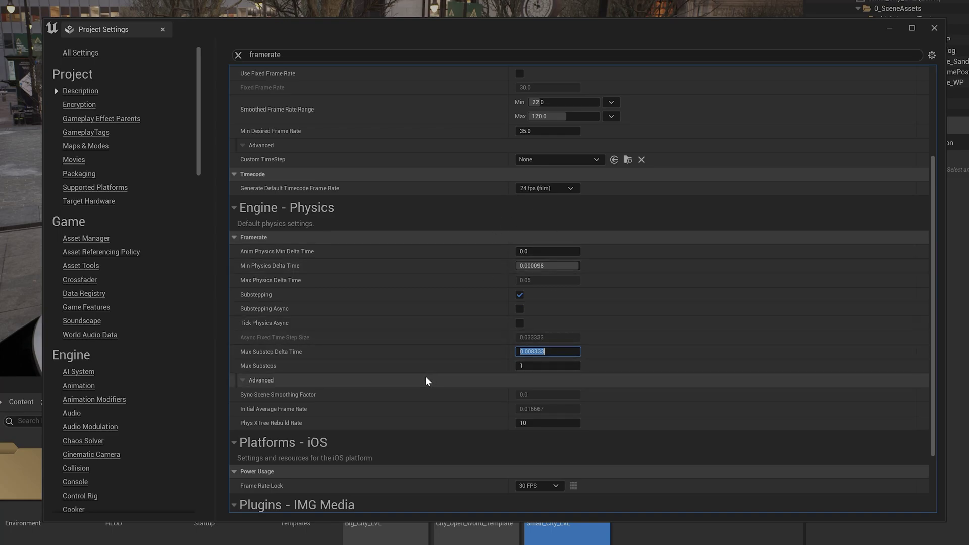
# Set Max Substeps to 12.
pyautogui.click(544, 366)
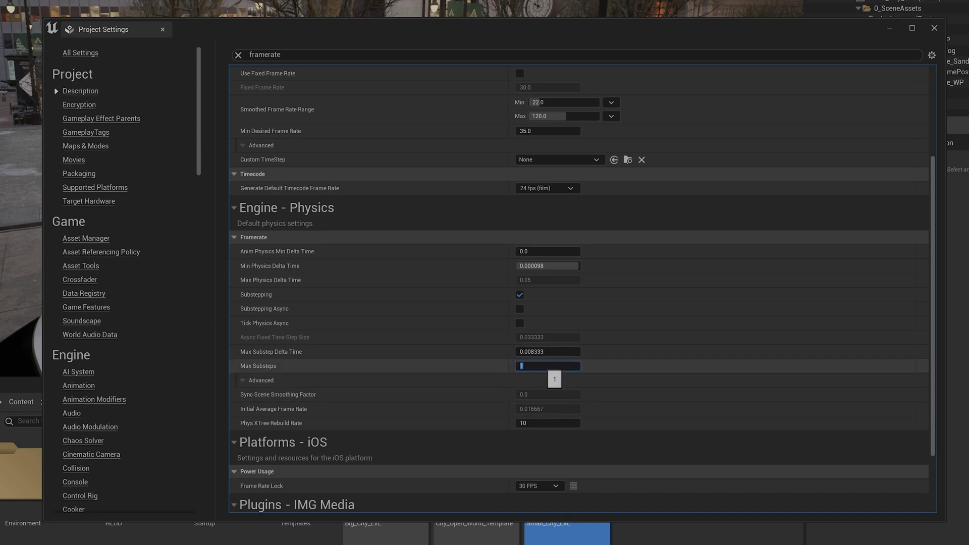
pyautogui.write('12')
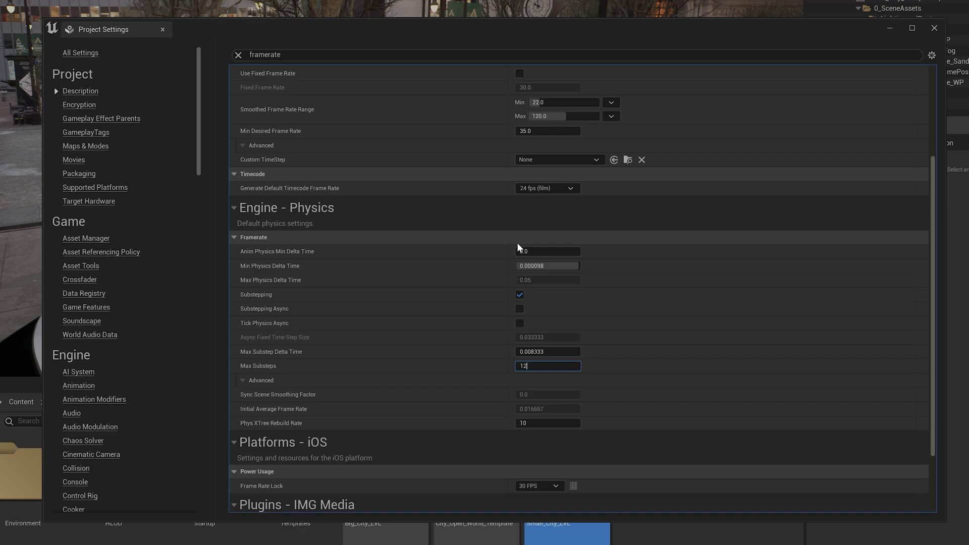
pyautogui.scroll(3, 441, 231)
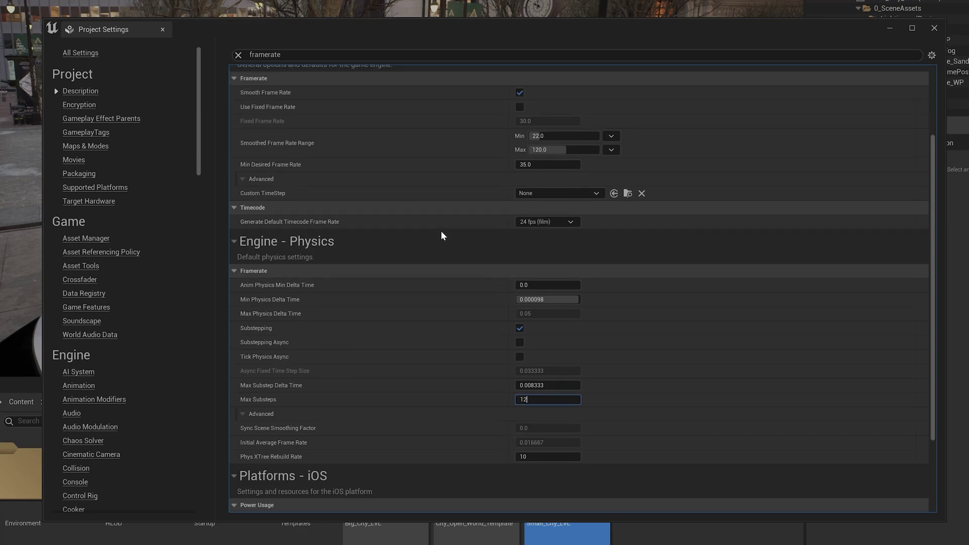
pyautogui.scroll(1, 441, 231)
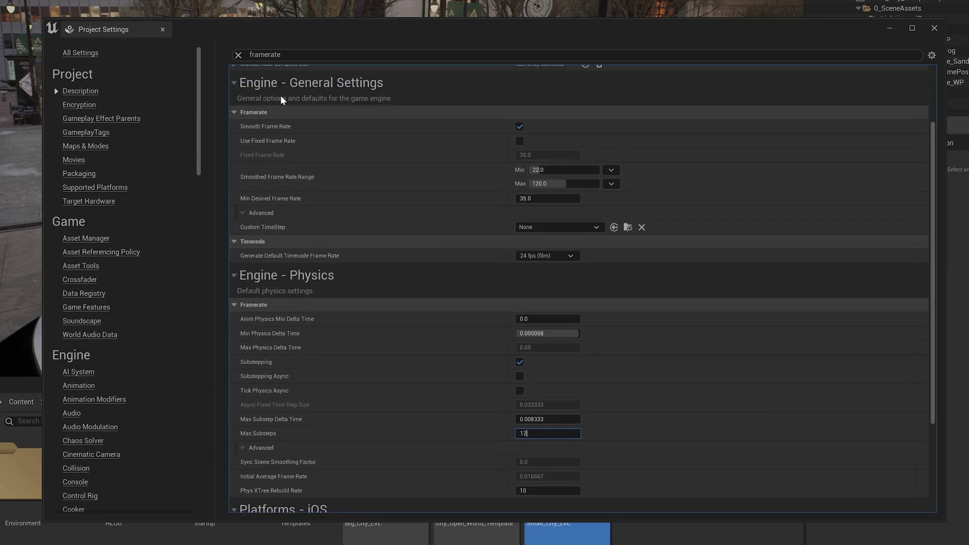
pyautogui.scroll(-2, 362, 106)
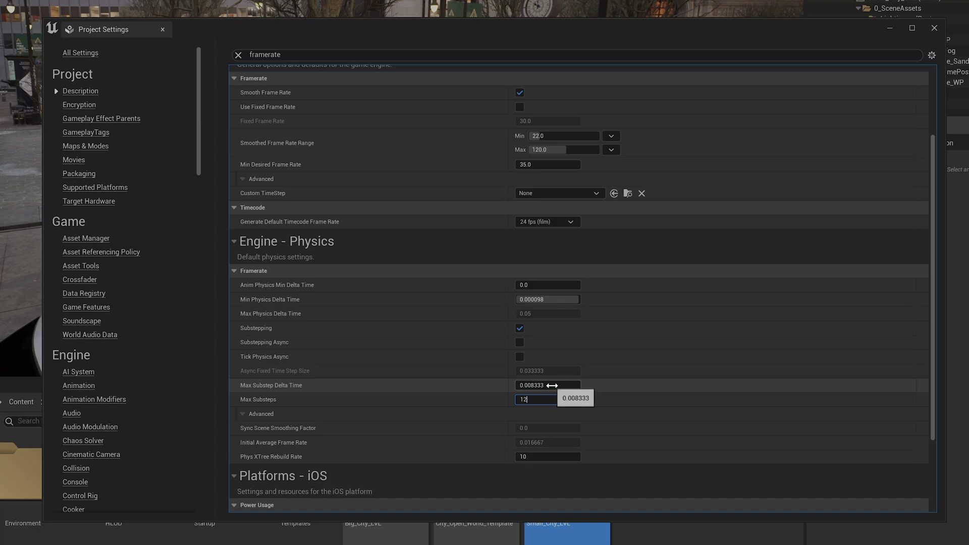
# Apply 12 Max Substeps and try a Max Substep Delta Time of 1/60.
pyautogui.click(551, 385)
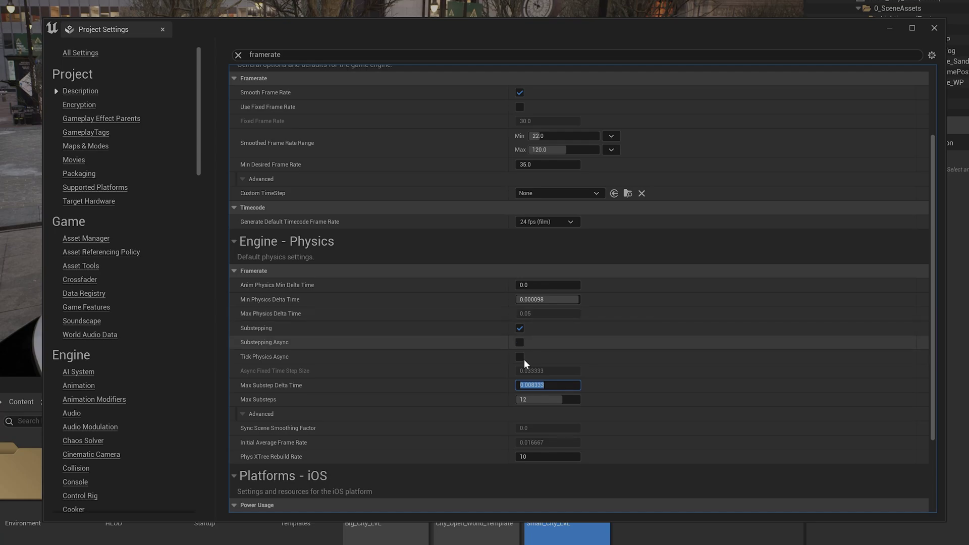
pyautogui.click(553, 386)
pyautogui.hotkey('ctrl', 'a')
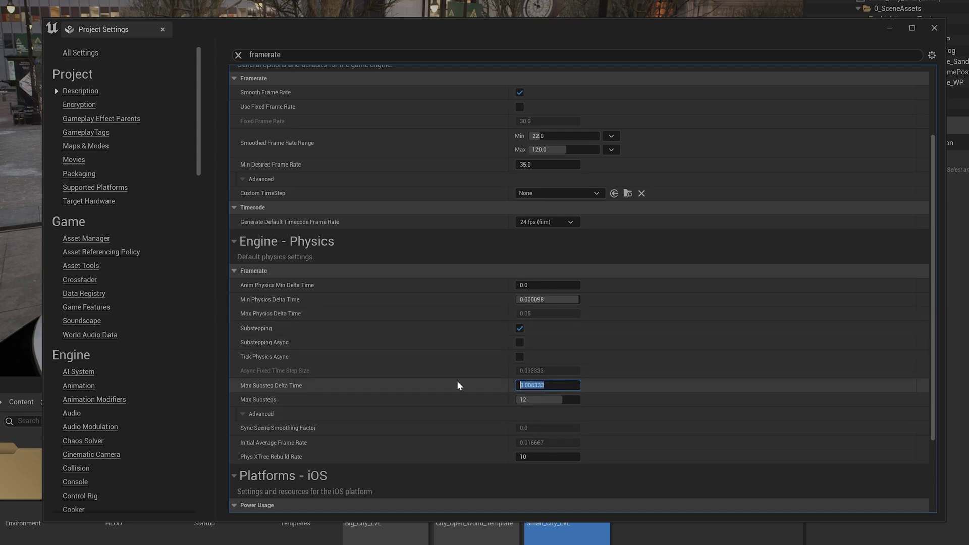
pyautogui.write('1/60')
pyautogui.press('Return')
# Restore Max Substep Delta Time to 1/120 and close Project Settings.
pyautogui.click(545, 386)
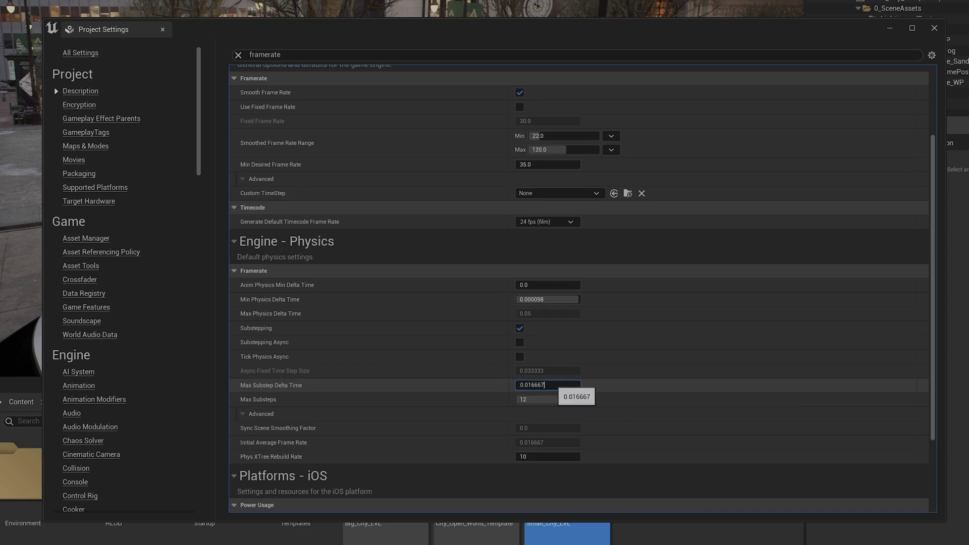
pyautogui.hotkey('ctrl', 'a')
pyautogui.write('1')
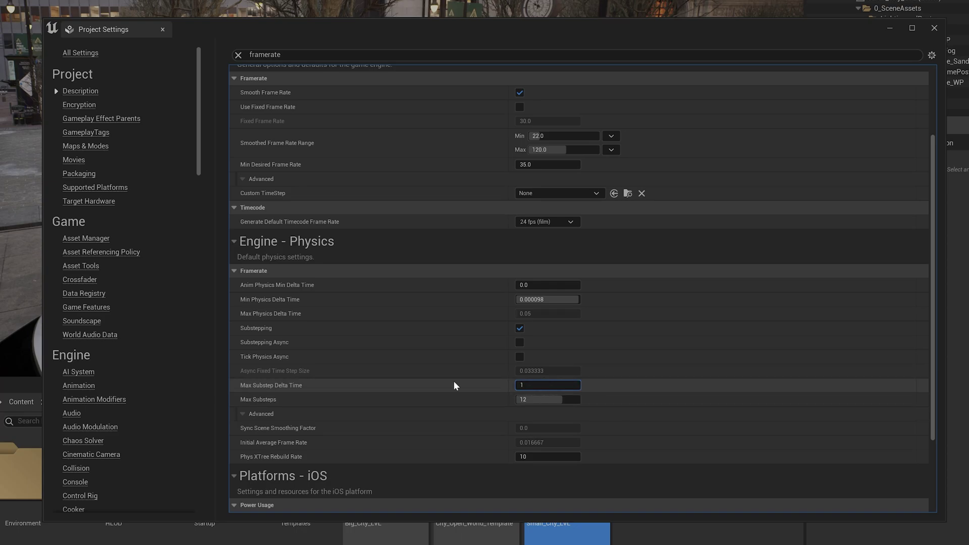
pyautogui.write('/120')
pyautogui.press('Return')
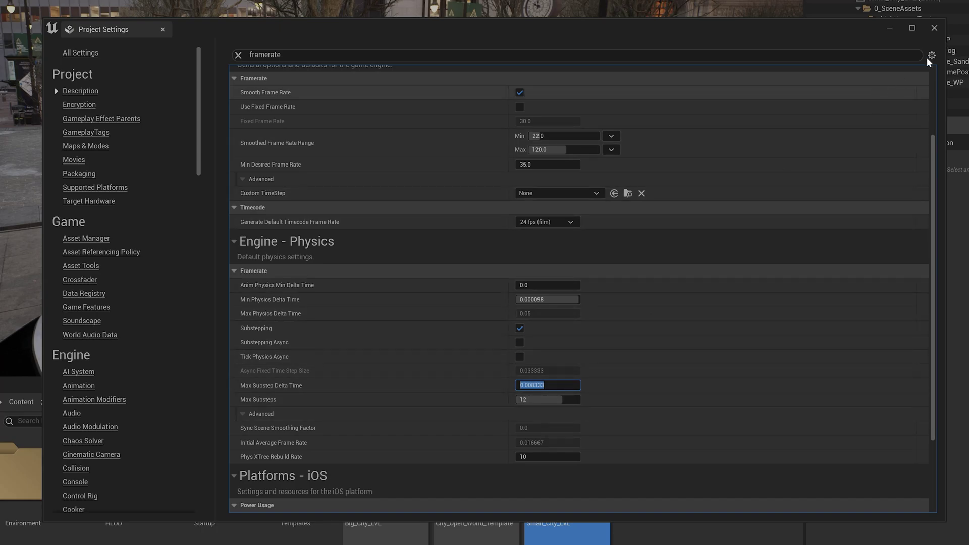
pyautogui.click(934, 29)
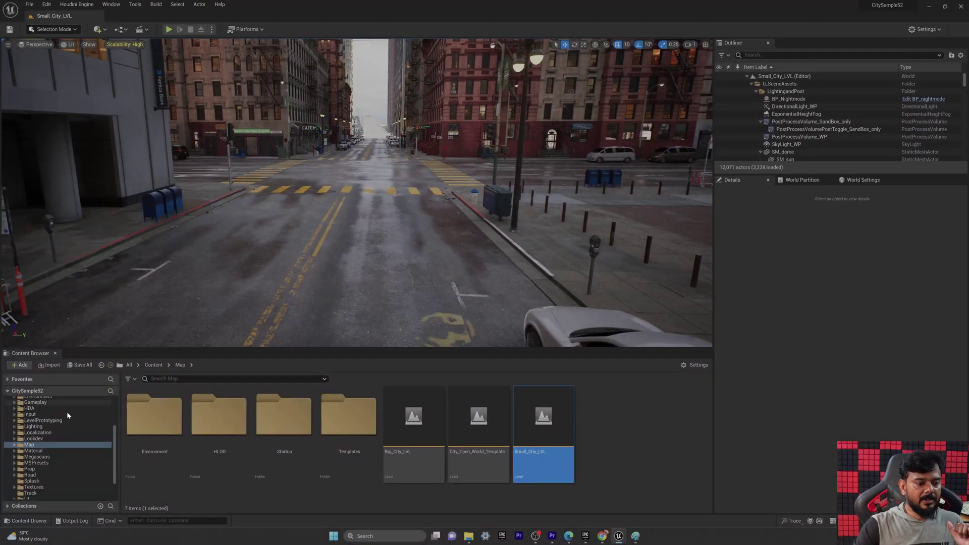
pyautogui.scroll(-2, 50, 454)
pyautogui.click(33, 479)
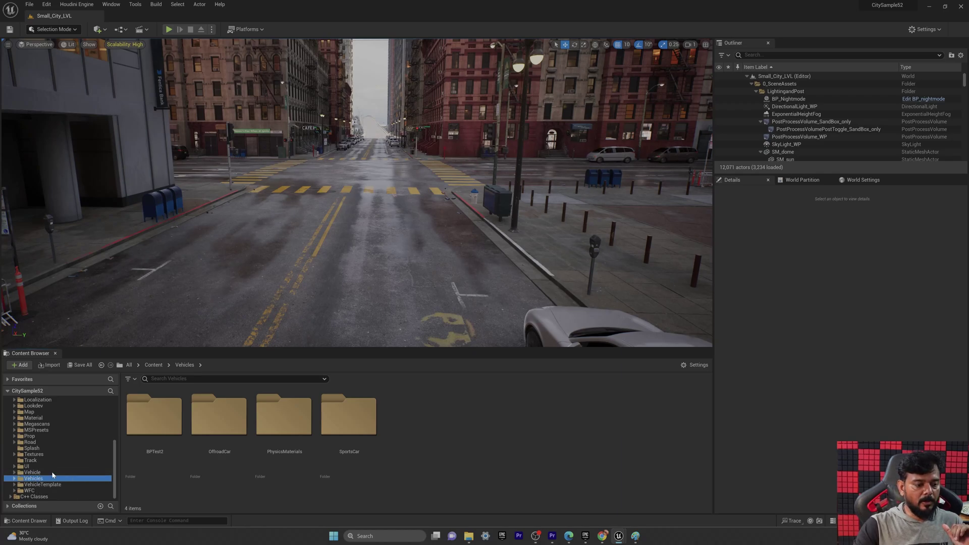
pyautogui.click(166, 442)
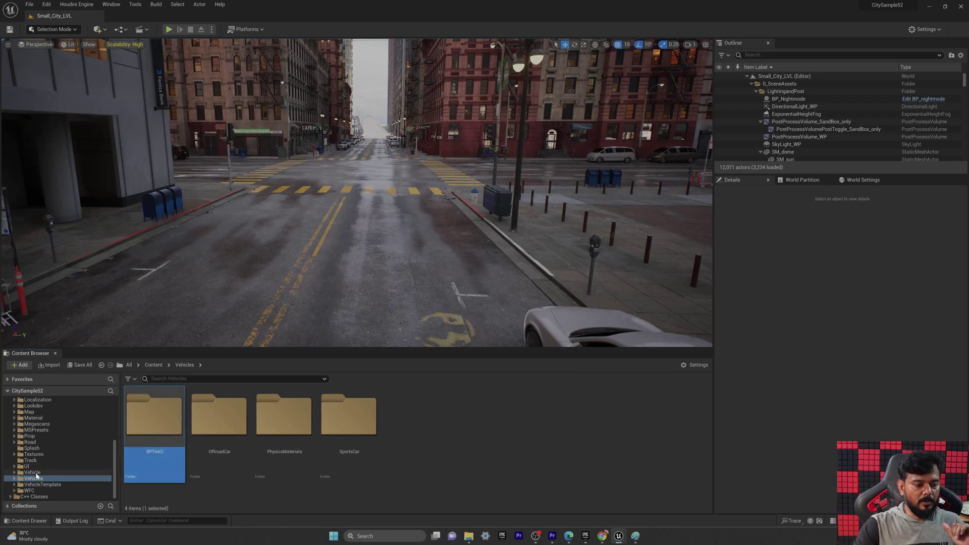
pyautogui.click(36, 472)
pyautogui.click(15, 479)
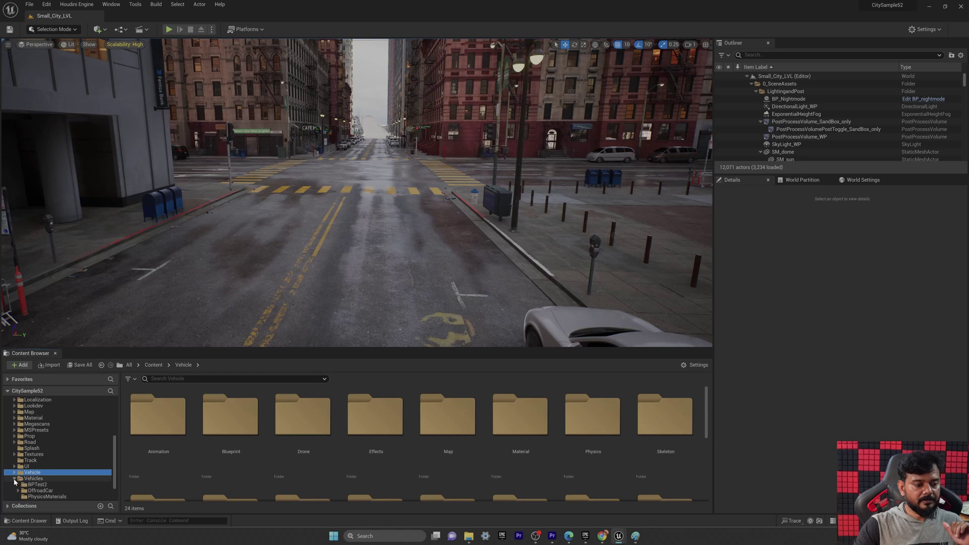
pyautogui.click(37, 485)
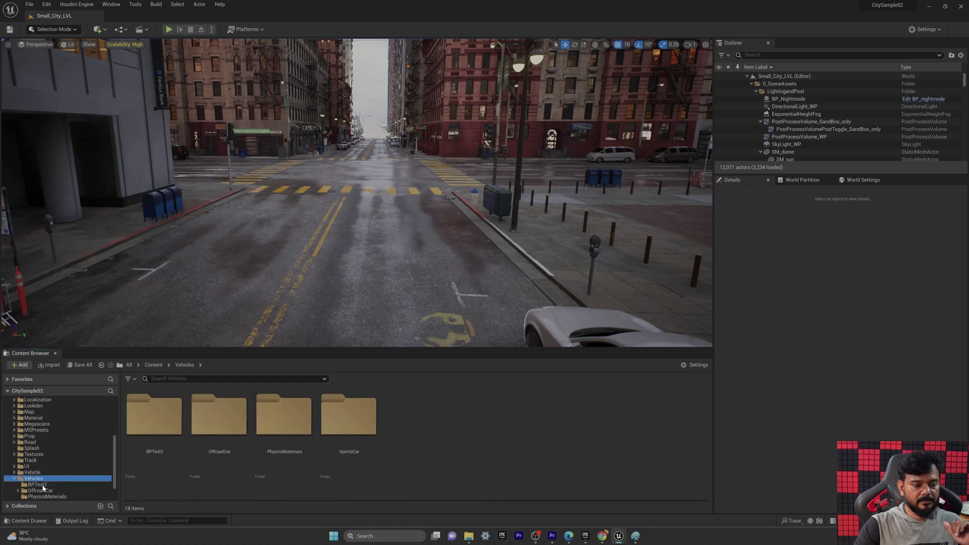
pyautogui.scroll(-1, 39, 484)
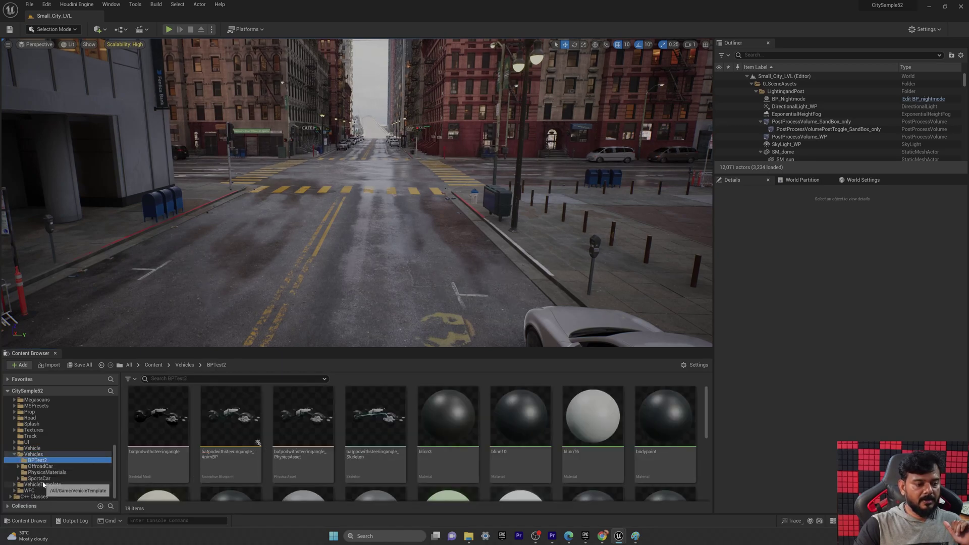
pyautogui.click(39, 485)
pyautogui.scroll(-1, 25, 487)
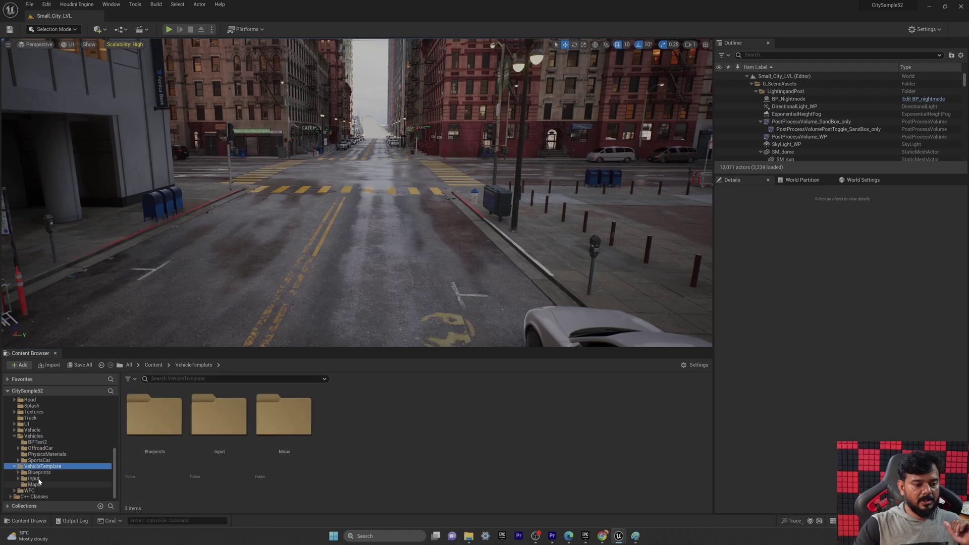
pyautogui.click(36, 473)
pyautogui.click(18, 473)
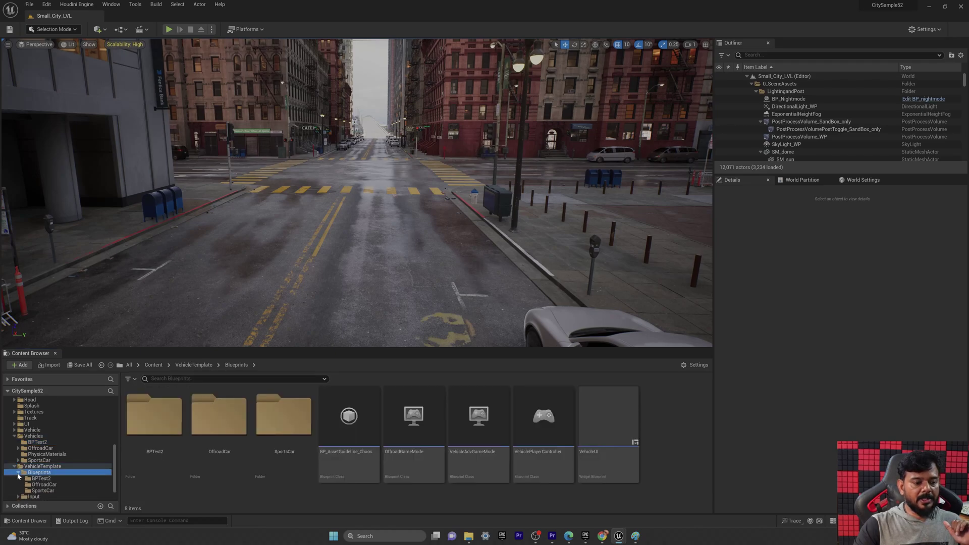
pyautogui.click(64, 479)
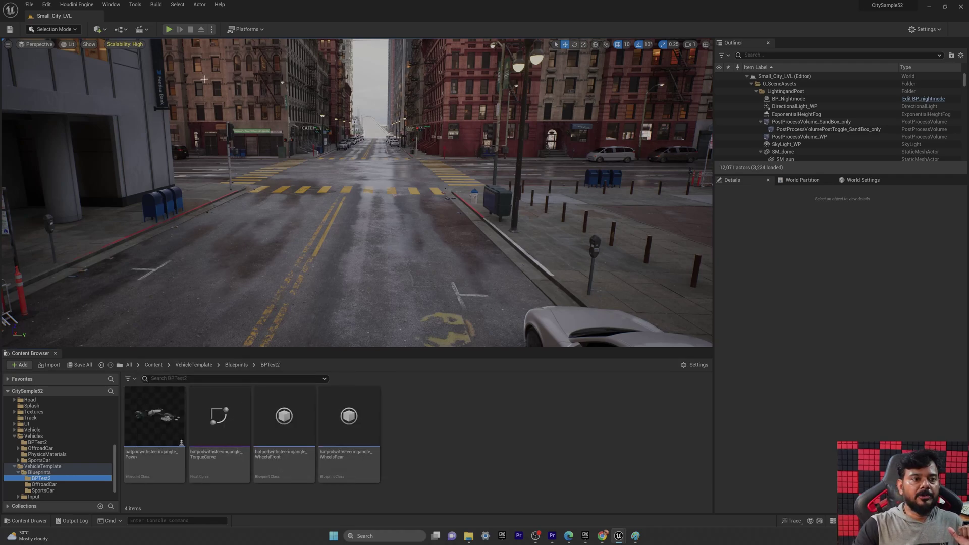
# Review World Settings' World Partition grid and Game Mode sections, then start Play-in-Editor.
pyautogui.click(865, 180)
pyautogui.scroll(-5, 858, 272)
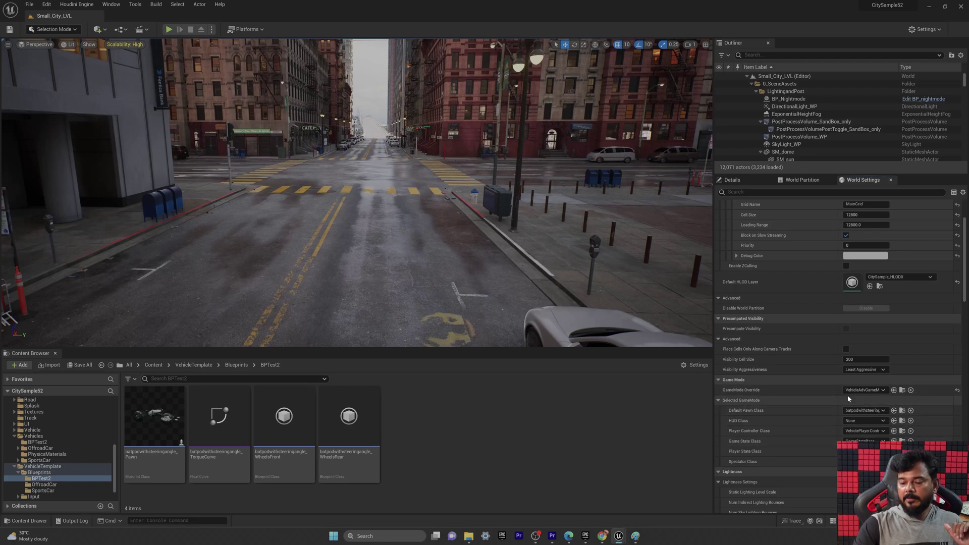
pyautogui.click(170, 29)
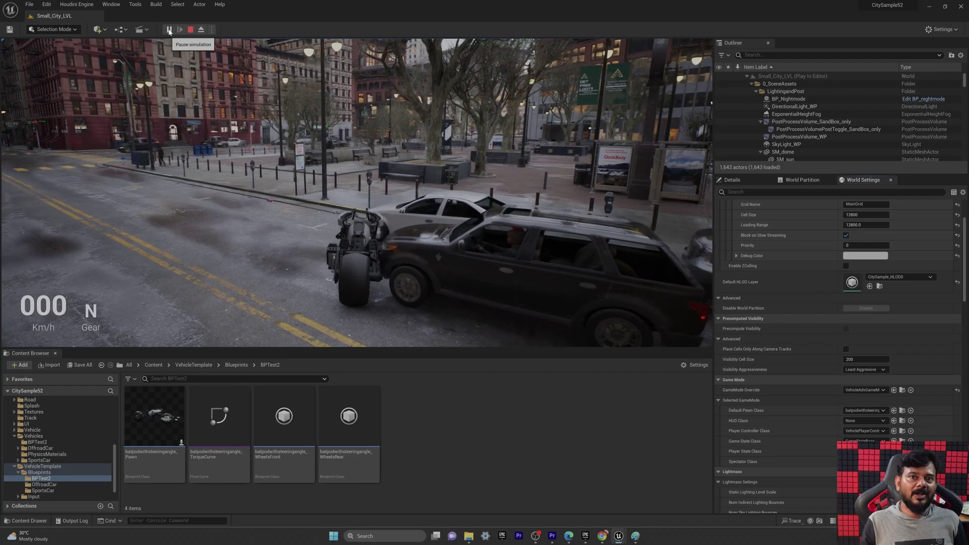
# Take control of the bike, back it off the SUV, and ride forward left past it.
pyautogui.click(243, 147)
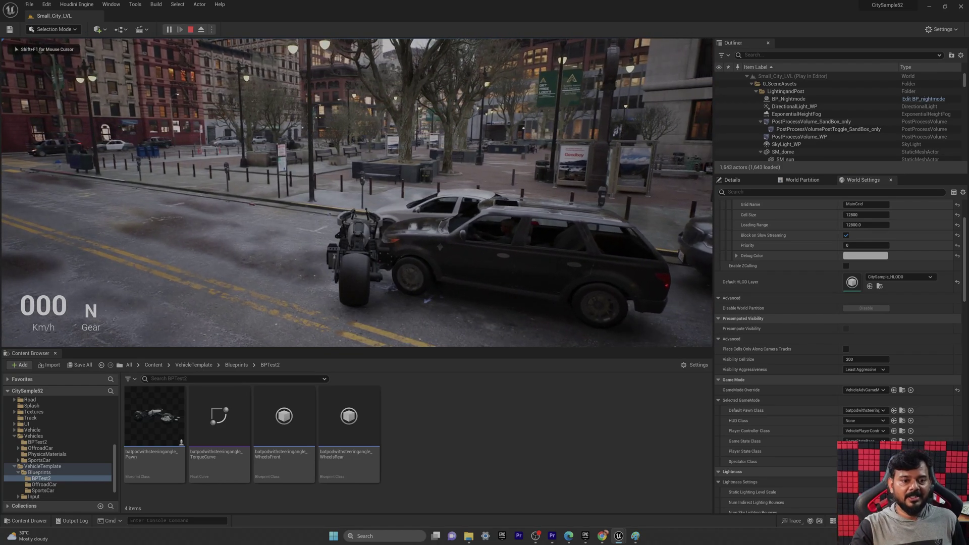
pyautogui.press('s')
pyautogui.press('w')
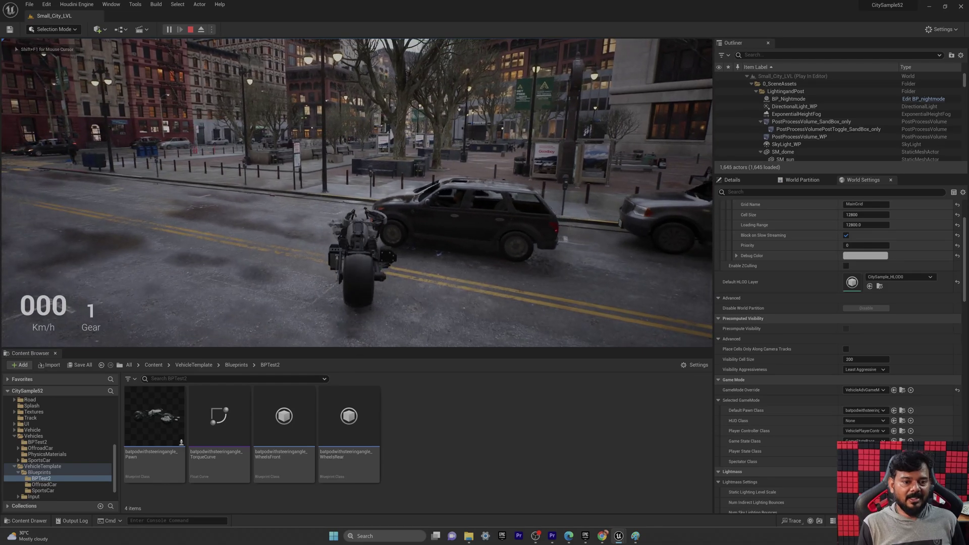
pyautogui.press('w')
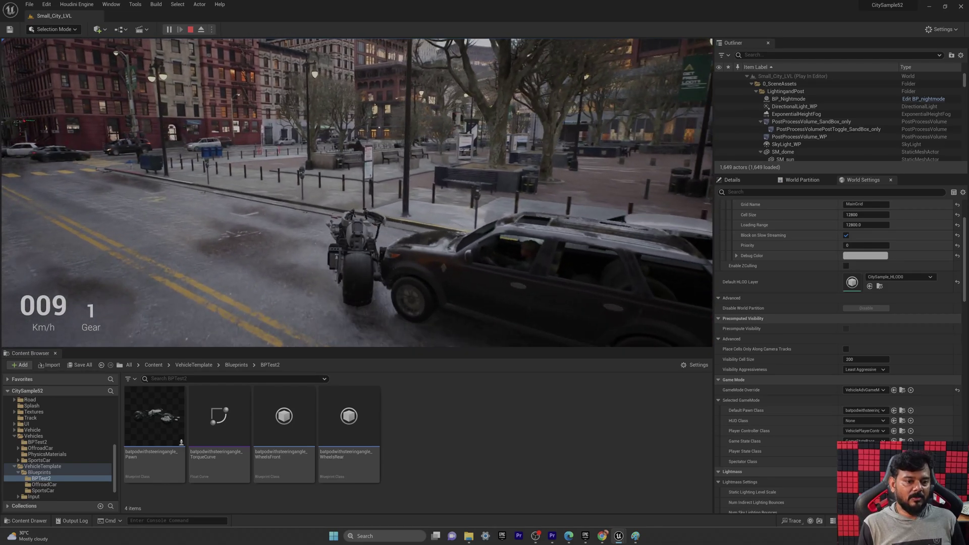
pyautogui.press('s')
pyautogui.press('w')
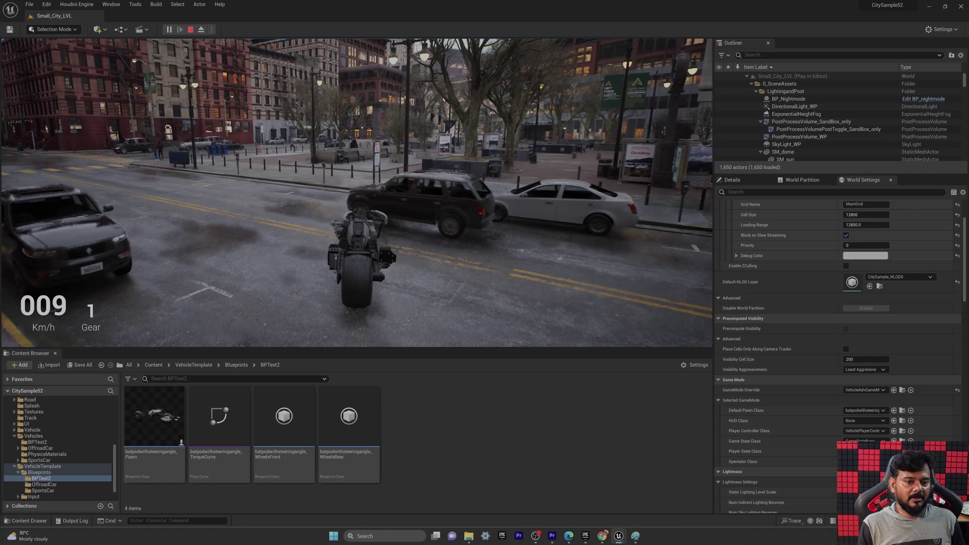
pyautogui.press('w')
pyautogui.press('a')
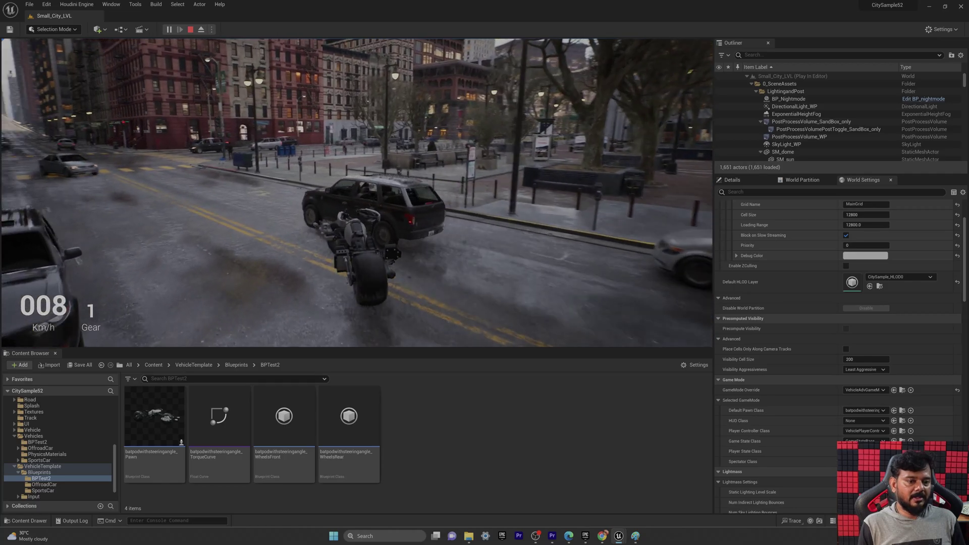
pyautogui.press('w')
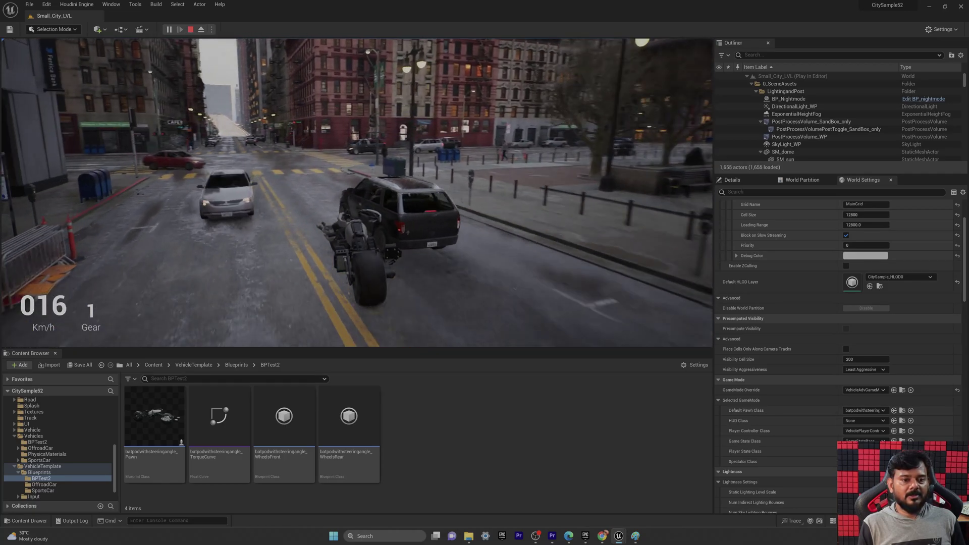
# Ride down the street past the police car, turn toward the freeway ramp, and eject with F8.
pyautogui.press('w')
pyautogui.press('d')
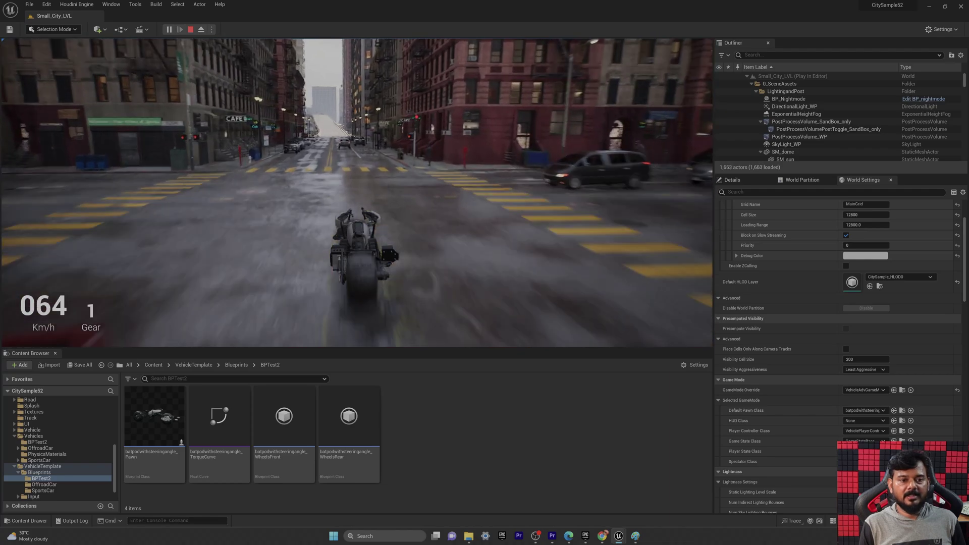
pyautogui.press('w')
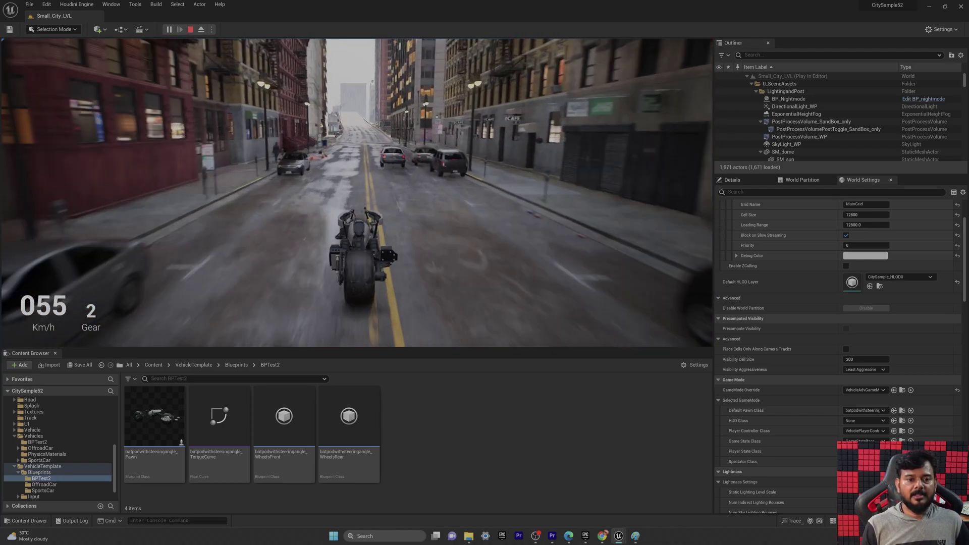
pyautogui.press('w')
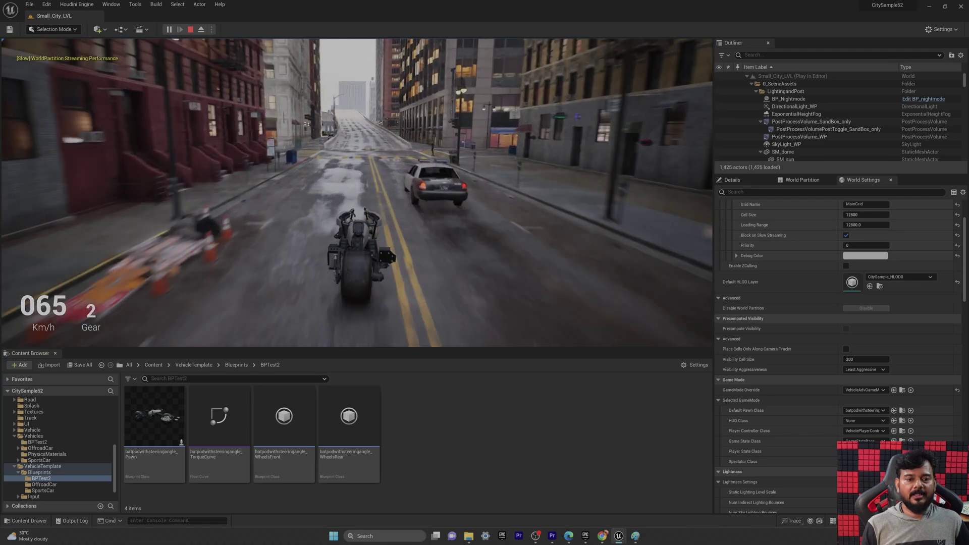
pyautogui.press('w')
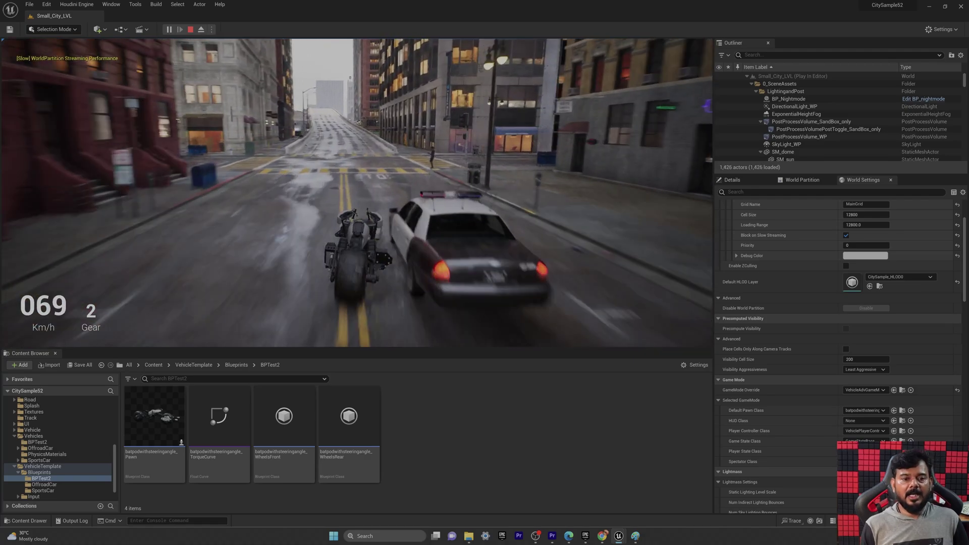
pyautogui.press('d')
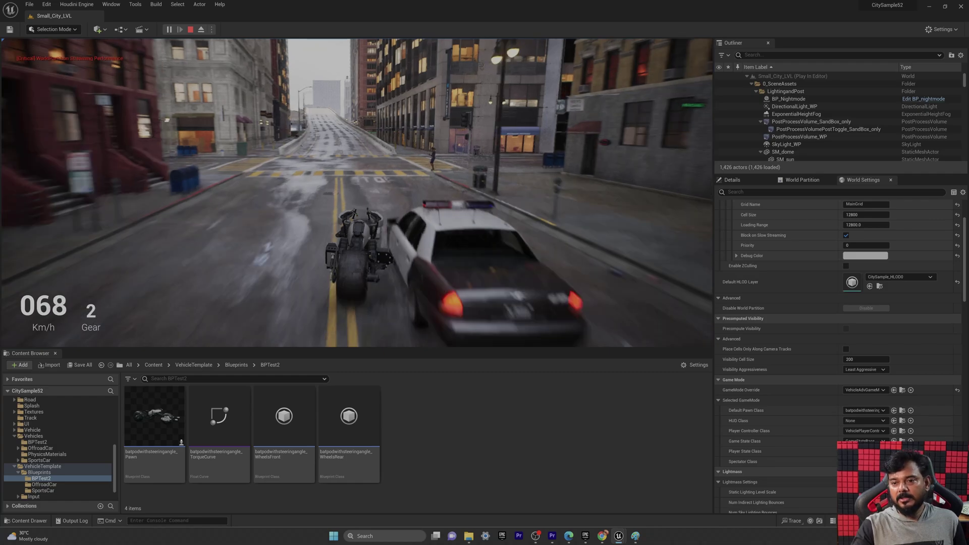
pyautogui.press('a')
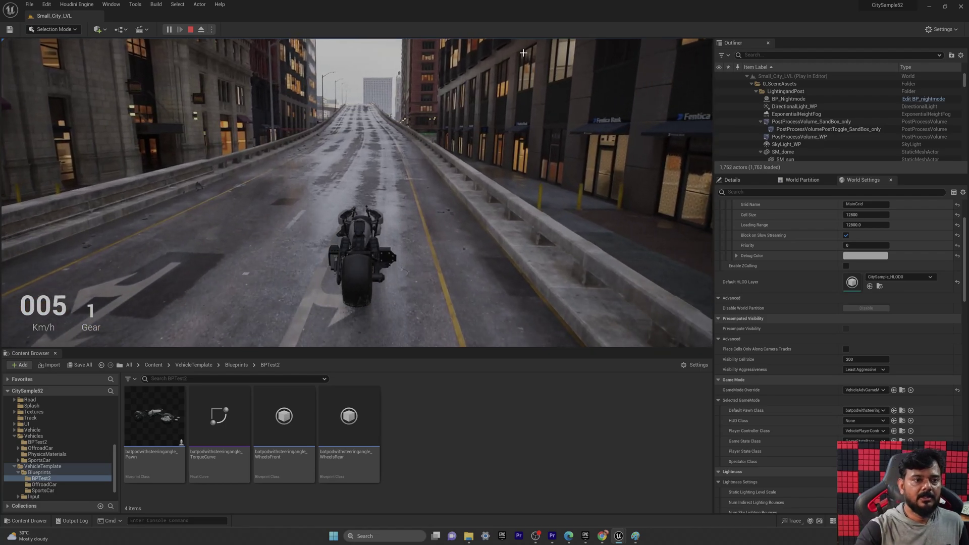
pyautogui.press('F8')
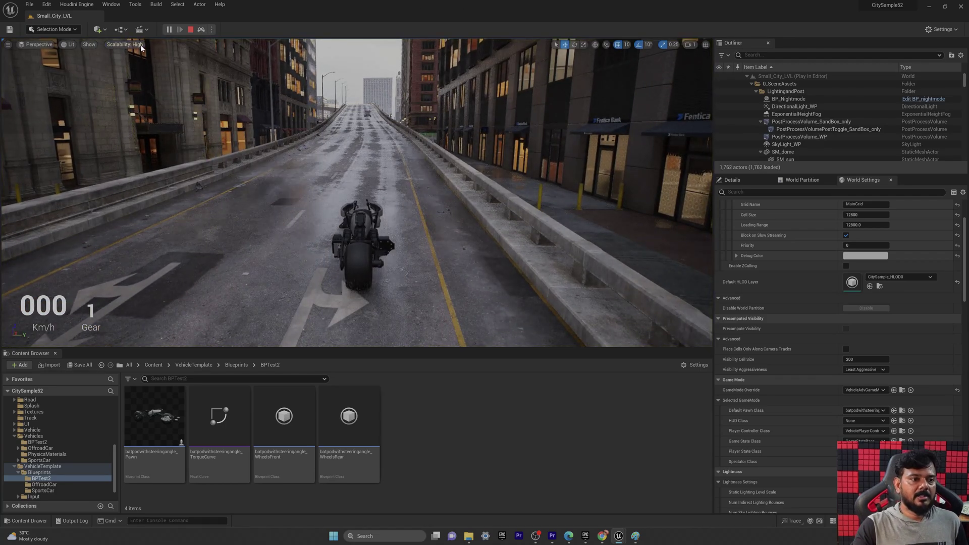
# Set engine Scalability to Cinematic for all quality groups.
pyautogui.click(140, 46)
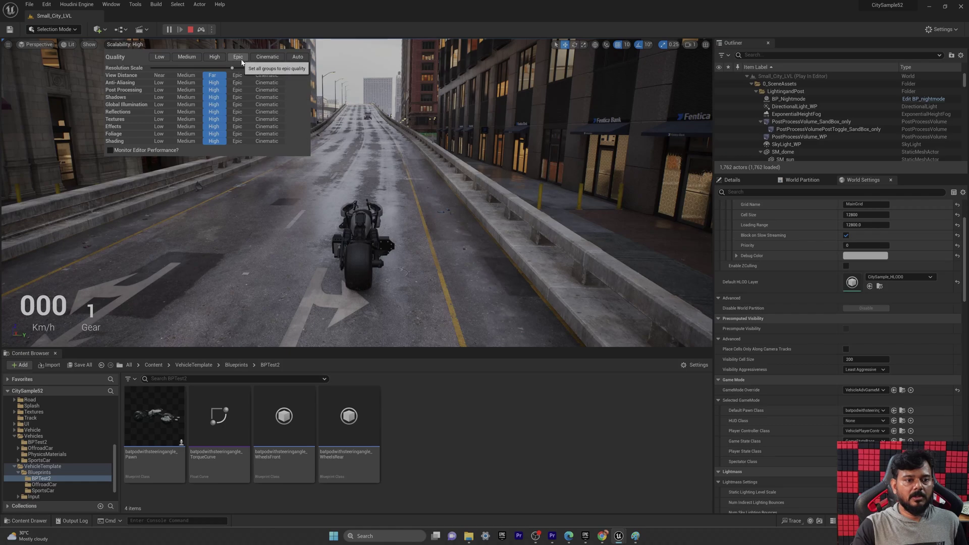
pyautogui.click(273, 58)
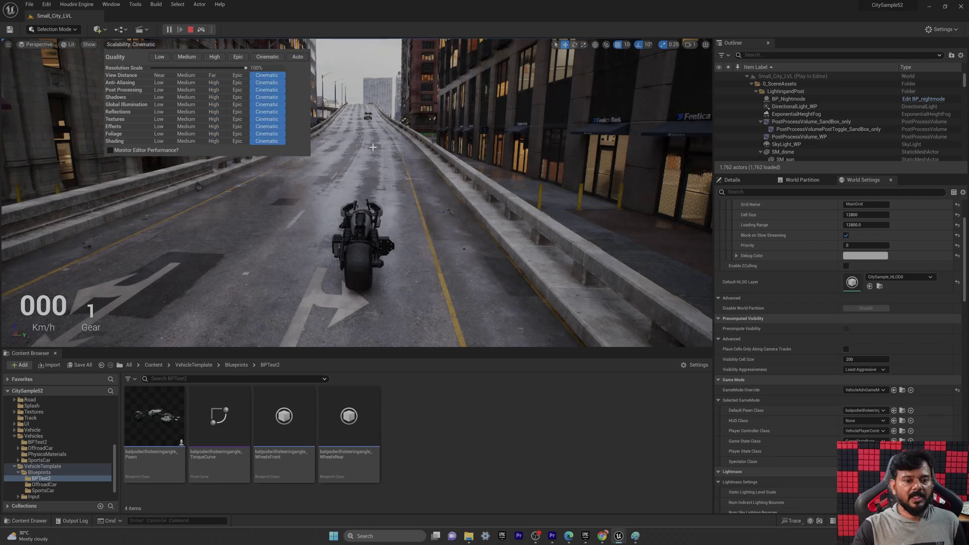
pyautogui.click(376, 130)
# Select the freeway road section, adjust the view, and retake control of the bike.
pyautogui.click(376, 133)
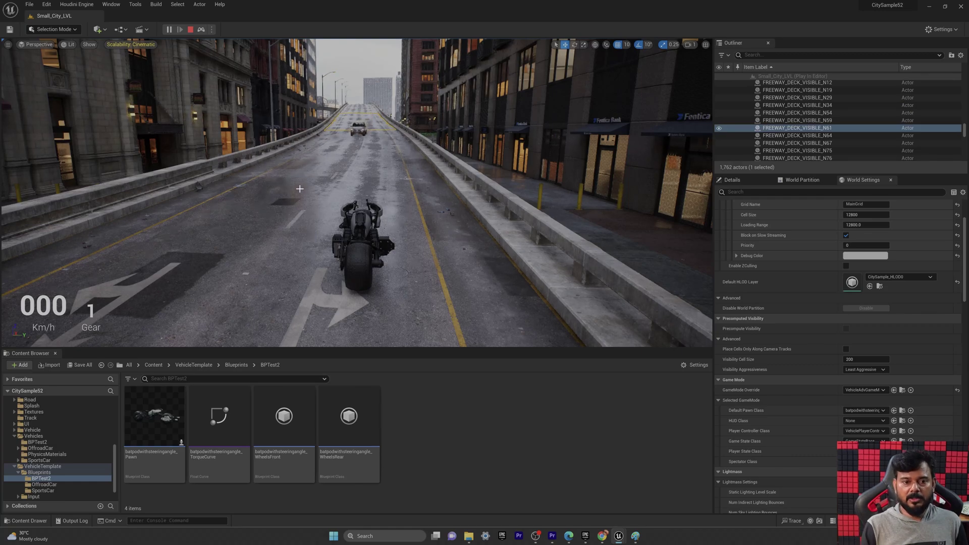
pyautogui.moveTo(300, 189)
pyautogui.mouseDown(button='middle')
pyautogui.moveTo(282, 170)
pyautogui.moveTo(297, 157)
pyautogui.moveTo(300, 174)
pyautogui.mouseUp(button='middle')
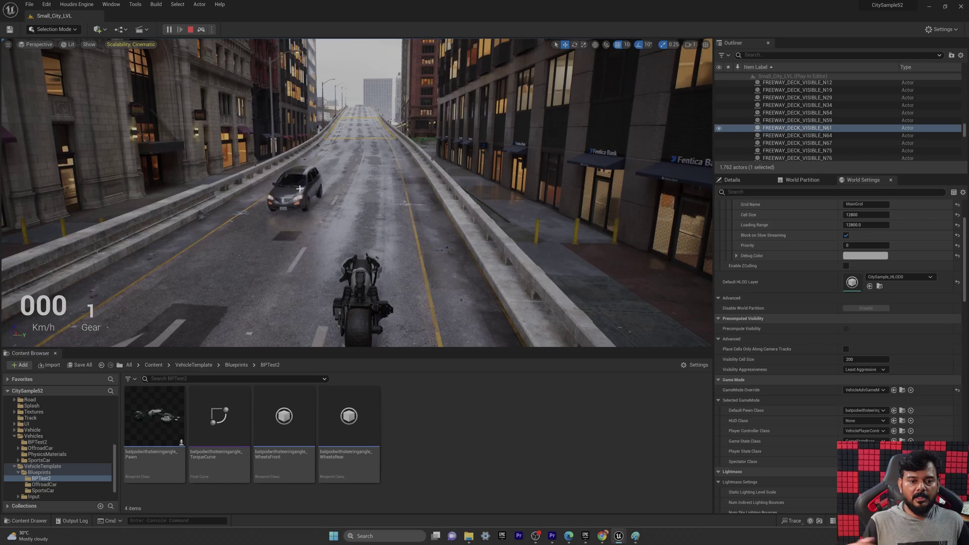
pyautogui.click(203, 29)
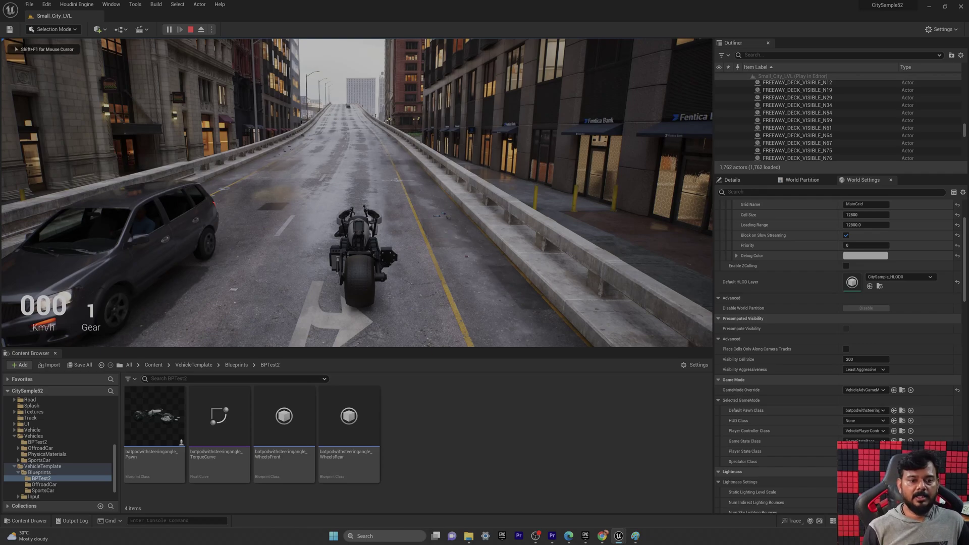
# Ride up the freeway ramp to about 71 km/h, steering left then right, slowing to 7 km/h.
pyautogui.press('w')
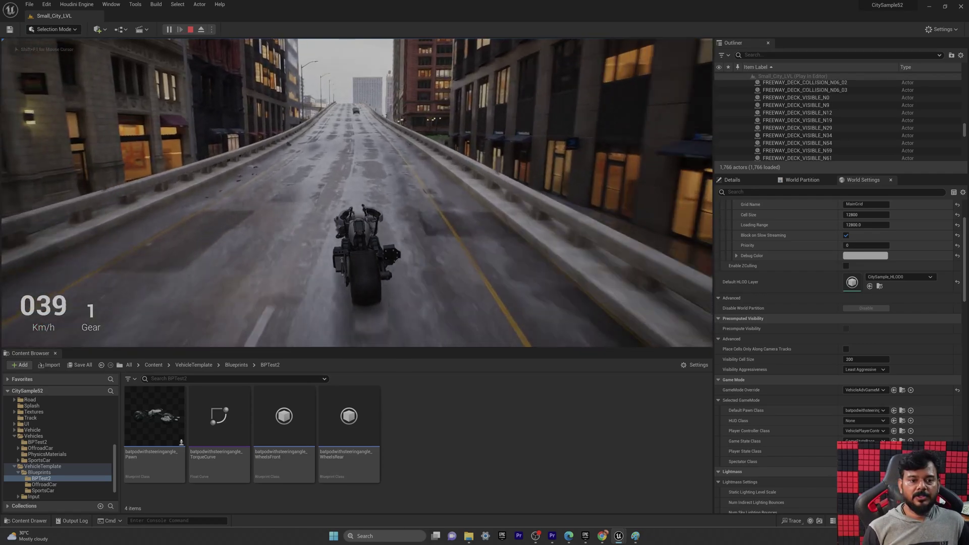
pyautogui.press('w')
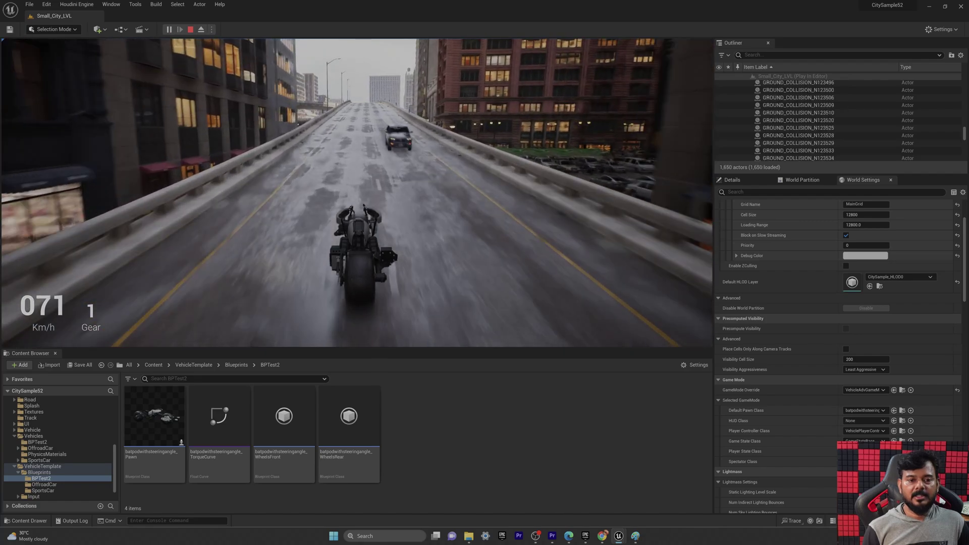
pyautogui.press('w')
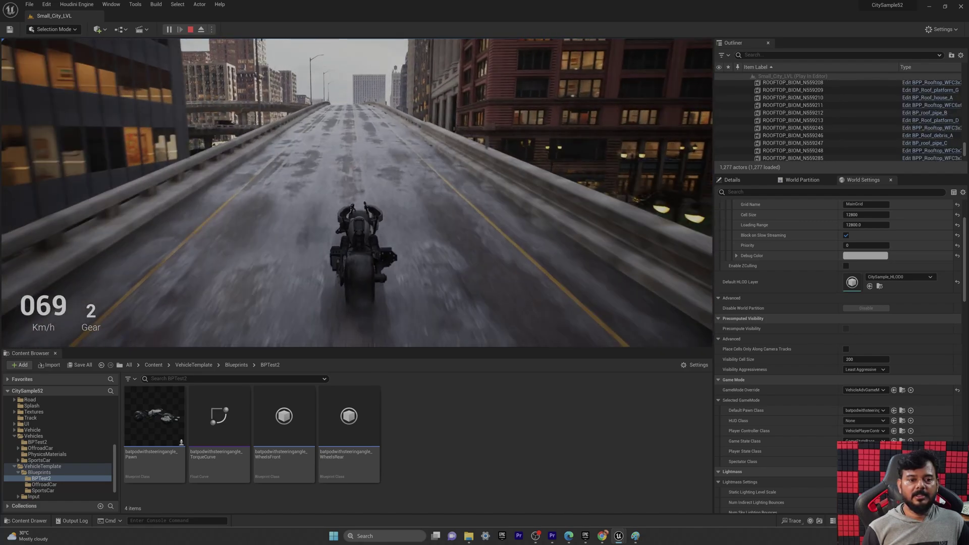
pyautogui.press('w')
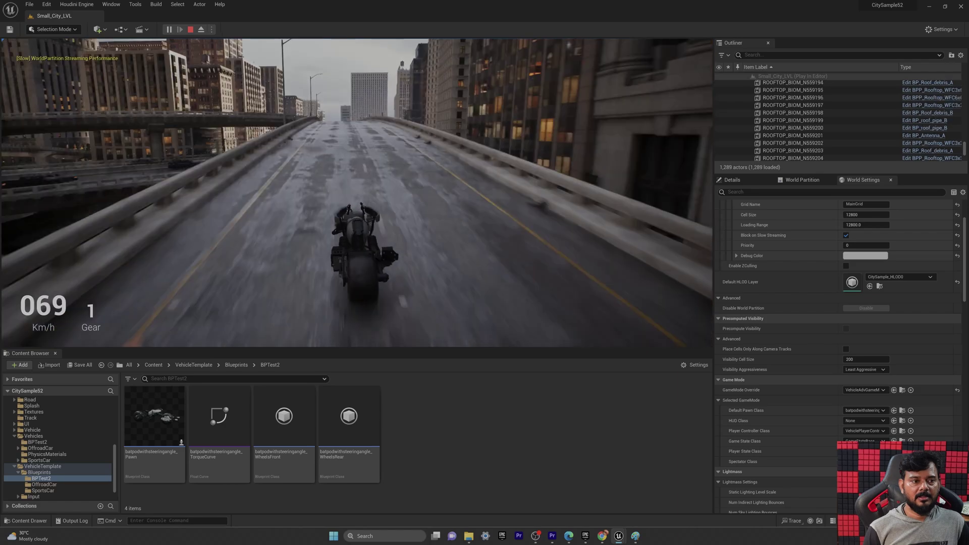
pyautogui.press('w')
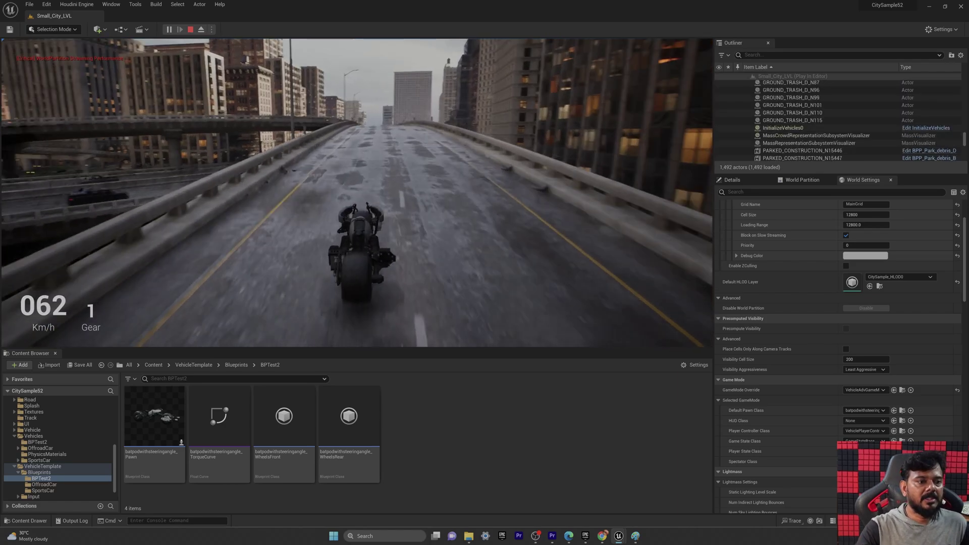
pyautogui.press('a')
pyautogui.press('d')
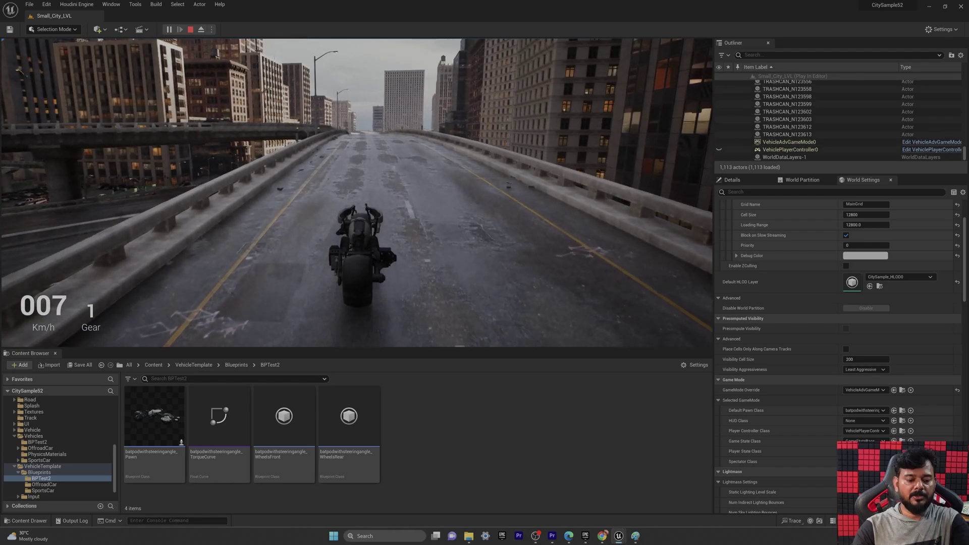
# Eject with F8, open World Settings, and uncheck Enable Streaming under World Partition Setup, confirming Yes.
pyautogui.press('F8')
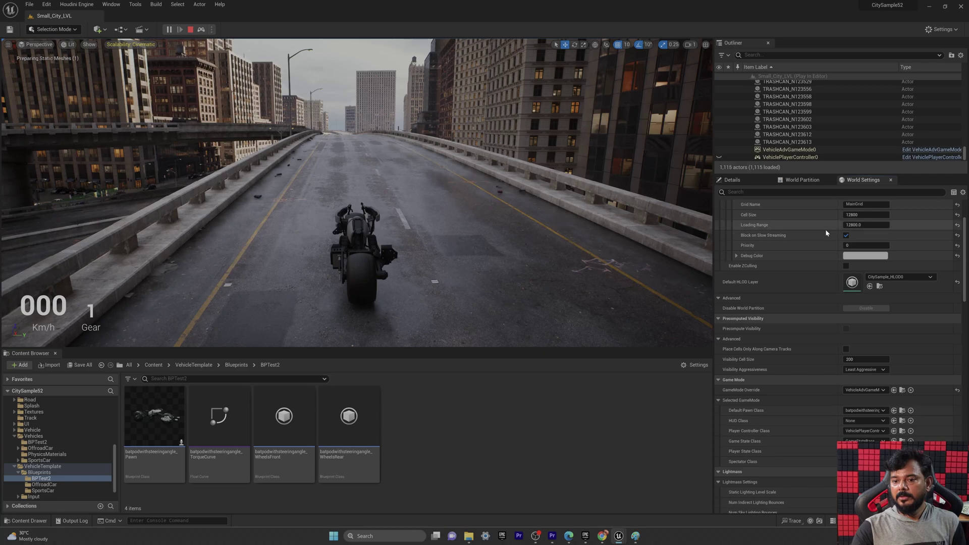
pyautogui.scroll(5, 826, 229)
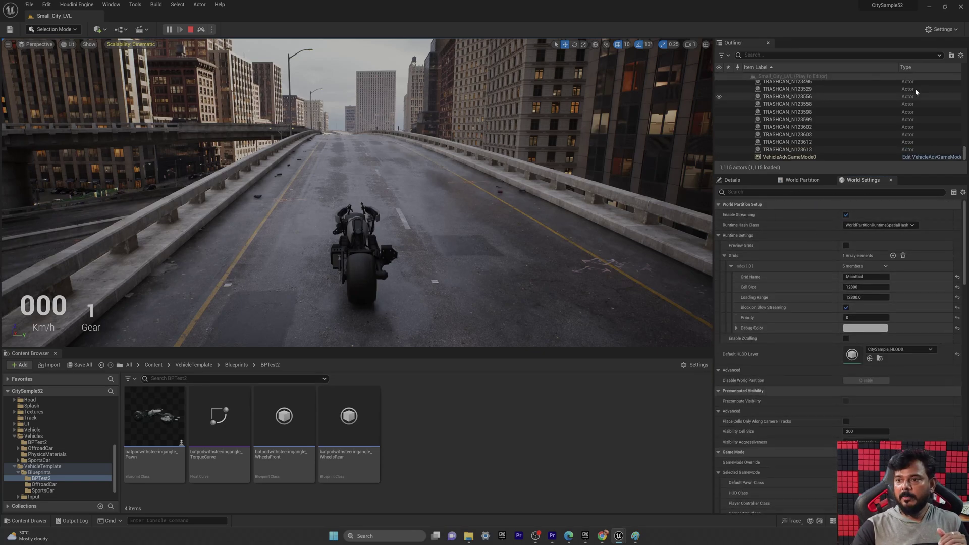
pyautogui.click(942, 29)
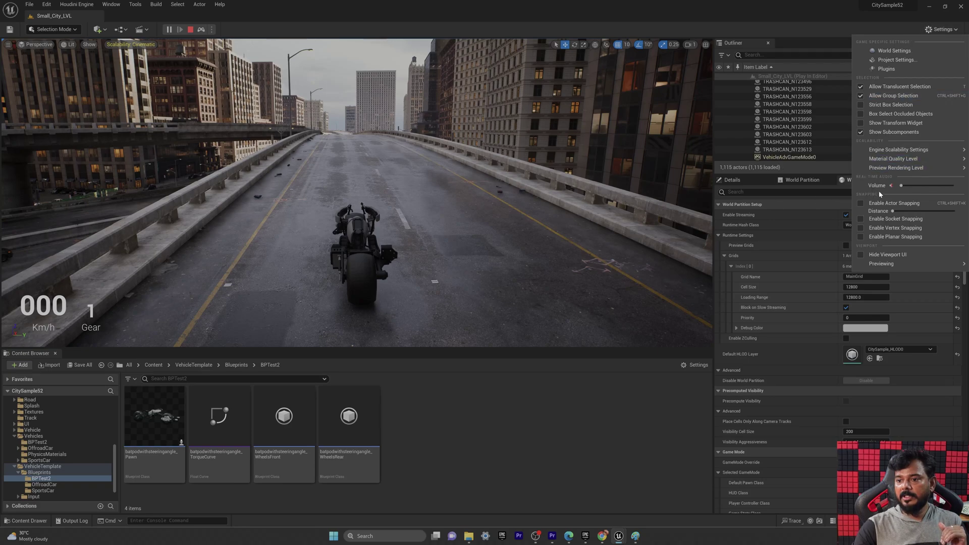
pyautogui.click(893, 50)
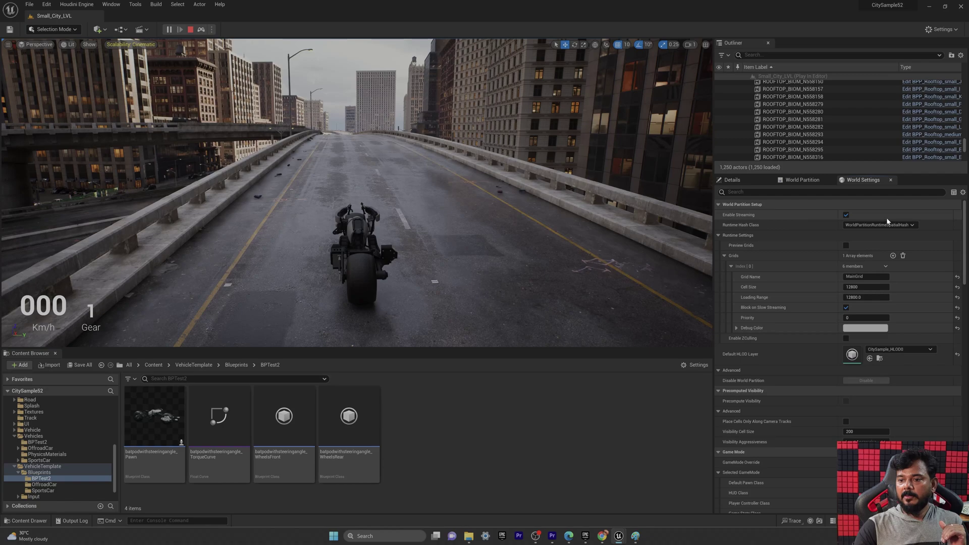
pyautogui.click(847, 216)
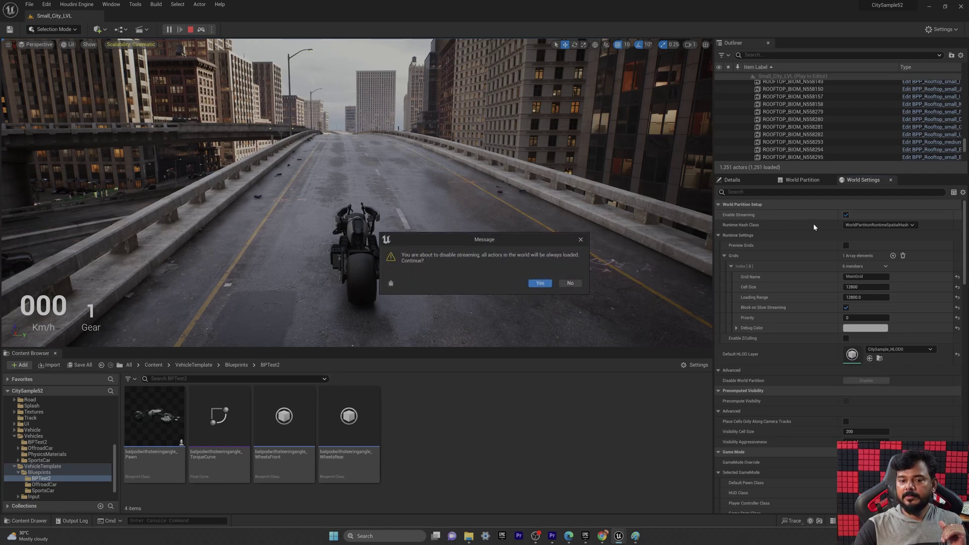
pyautogui.click(539, 284)
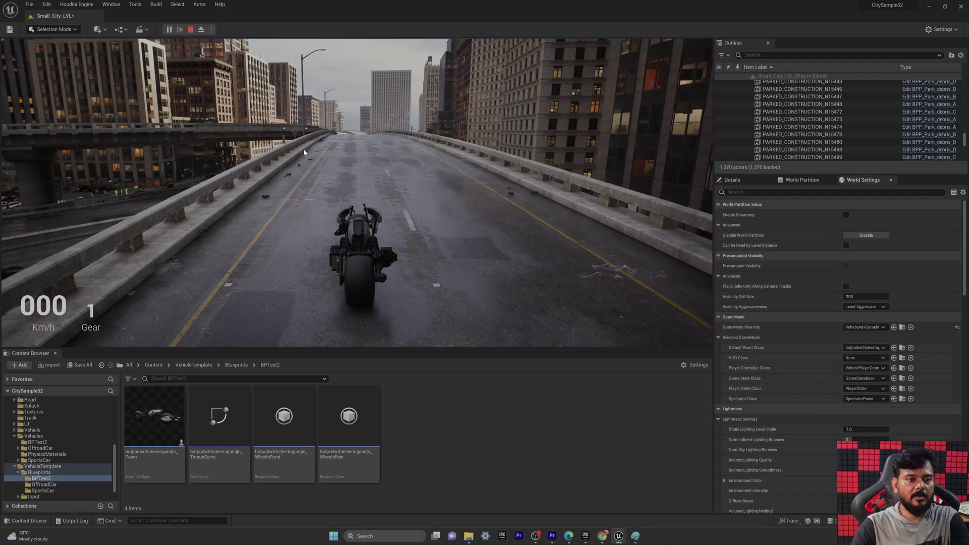
# Retake the bike, back up, and ride down the highway steering left past the SUV.
pyautogui.click(353, 155)
pyautogui.press('s')
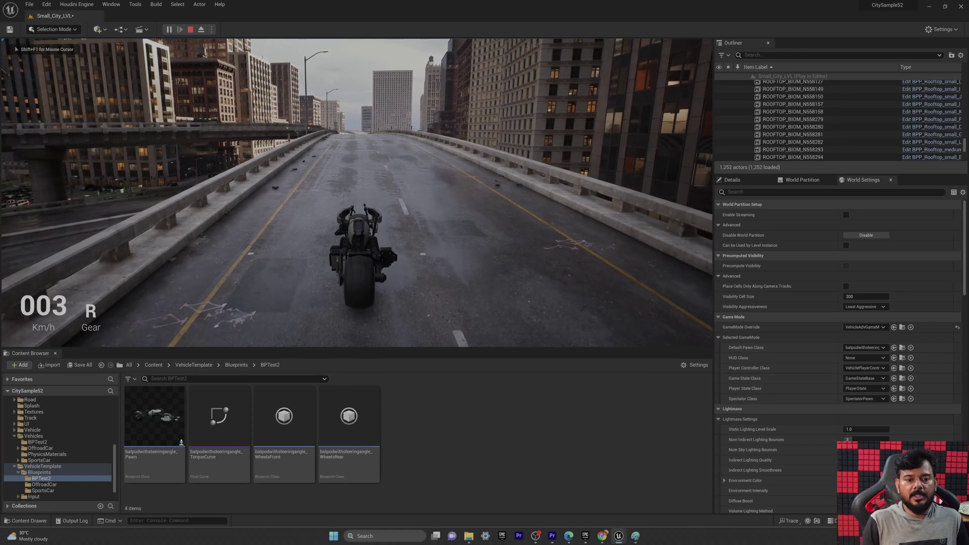
pyautogui.press('w')
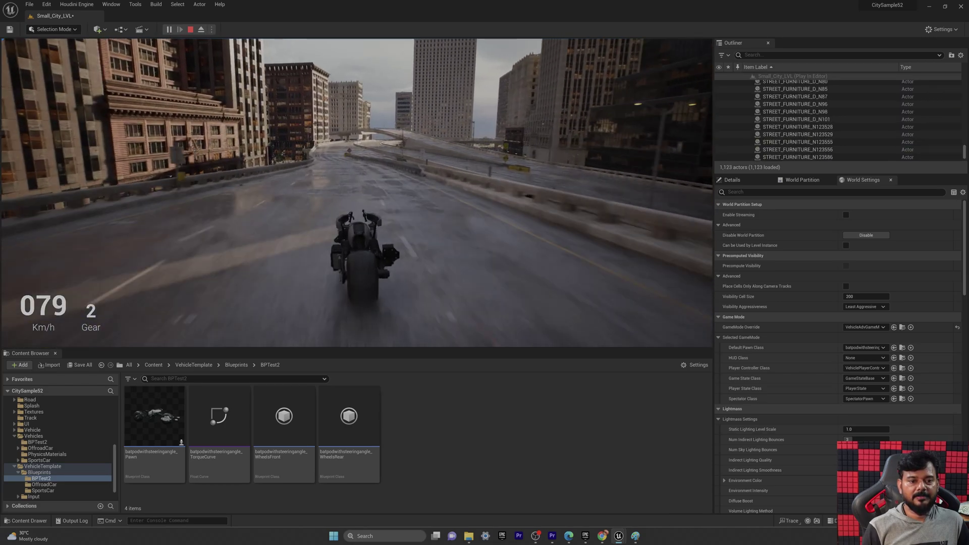
pyautogui.press('w')
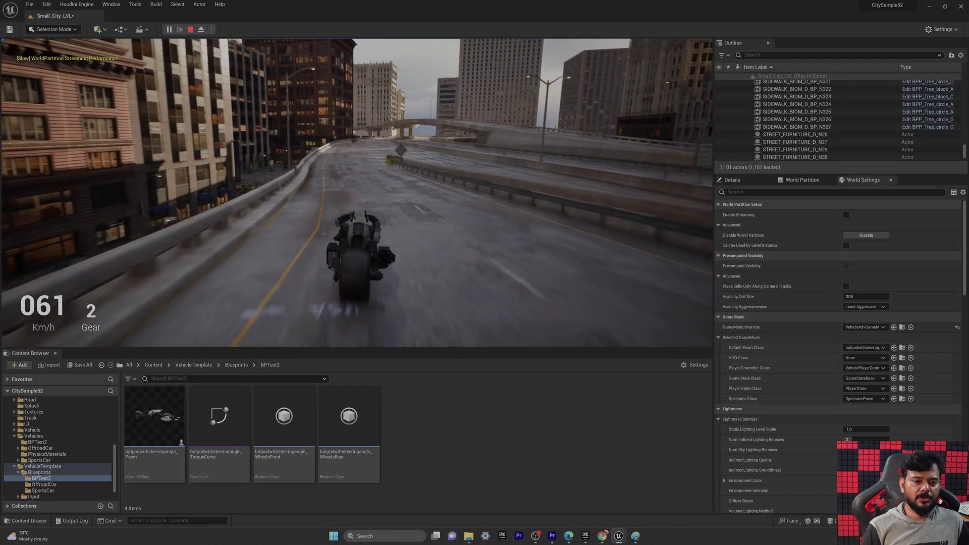
pyautogui.press('w')
pyautogui.press('w')
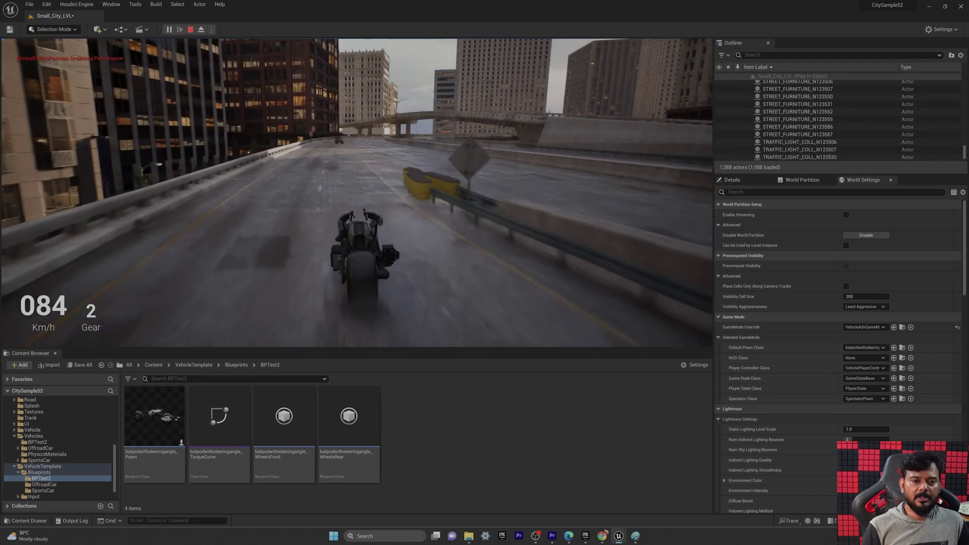
pyautogui.press('w')
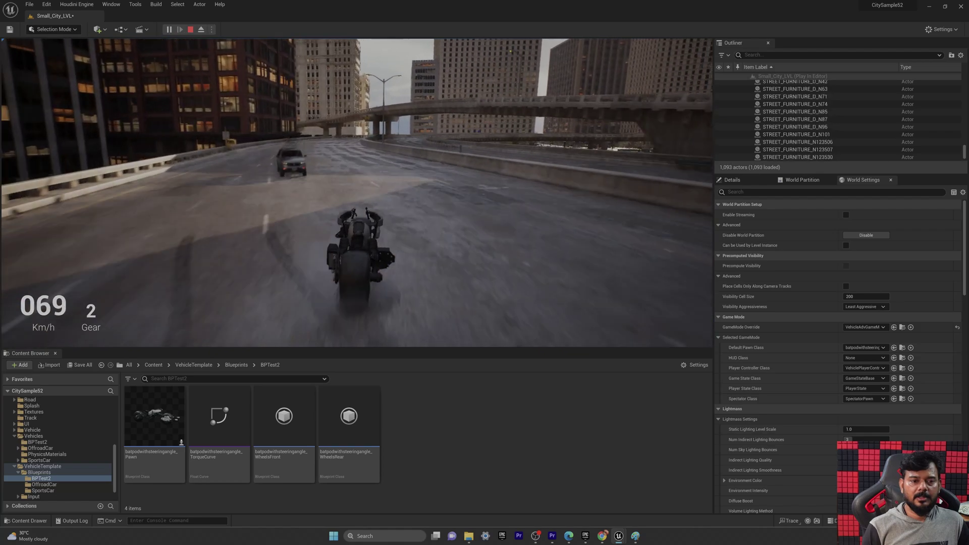
pyautogui.press('a')
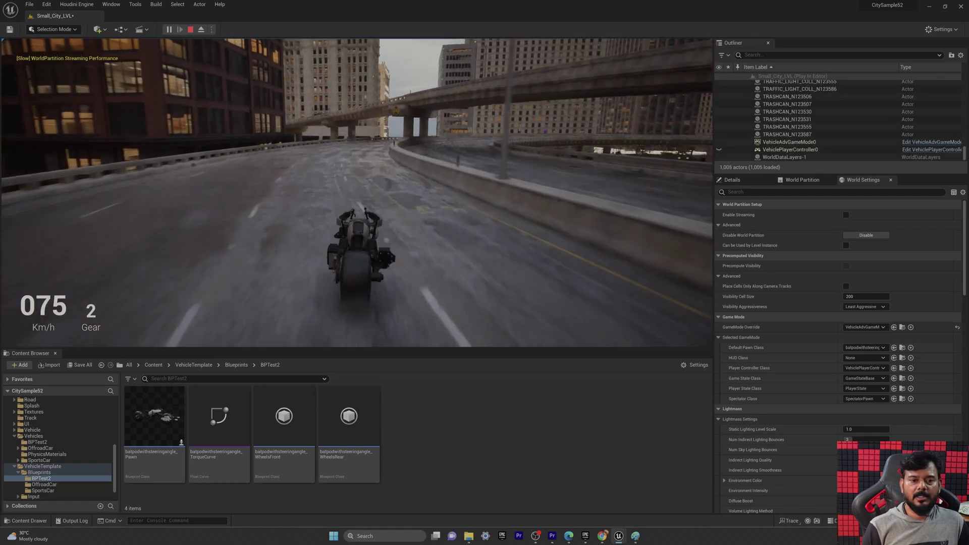
pyautogui.press('w')
pyautogui.press('s')
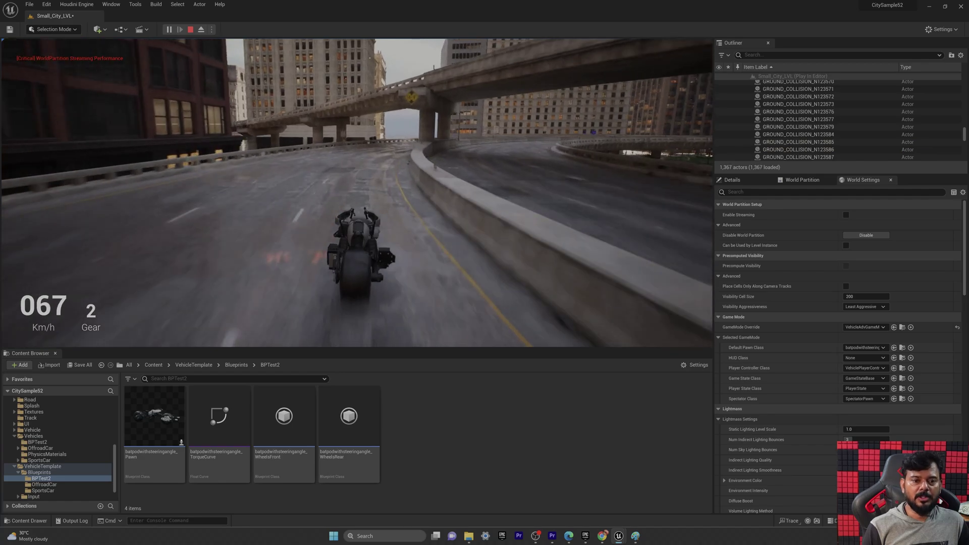
# Lean the bike through the right-hand curve, then brake and straighten it to a stop.
pyautogui.press('w')
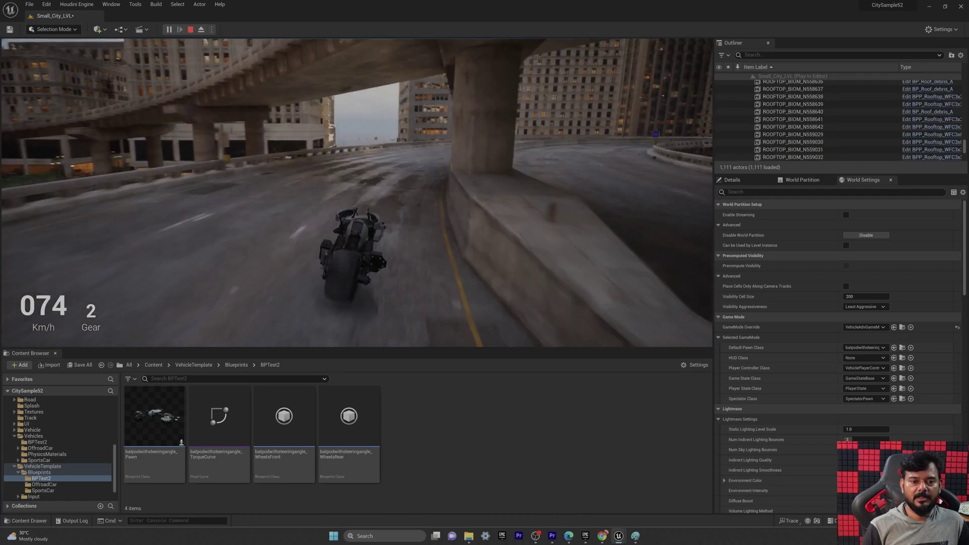
pyautogui.press('d')
pyautogui.press('w')
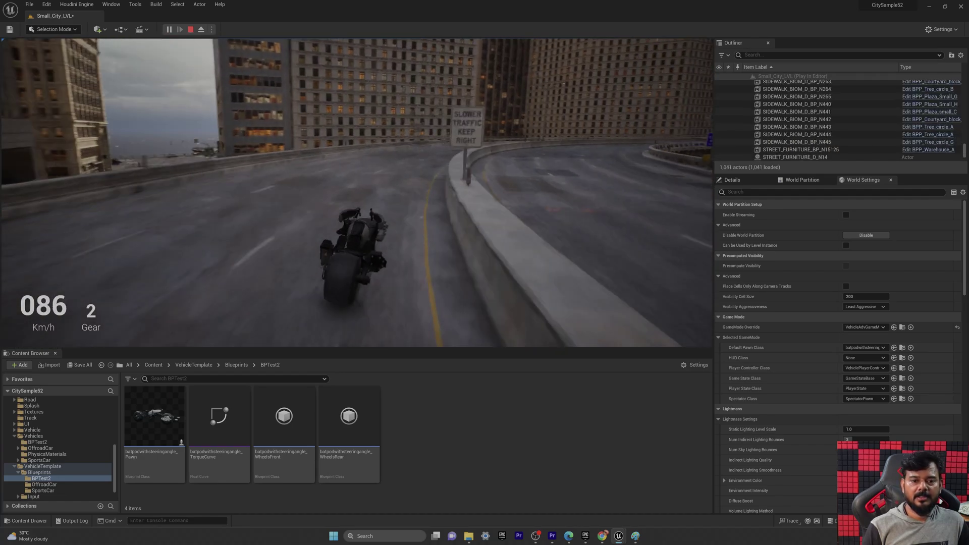
pyautogui.press('d')
pyautogui.press('d')
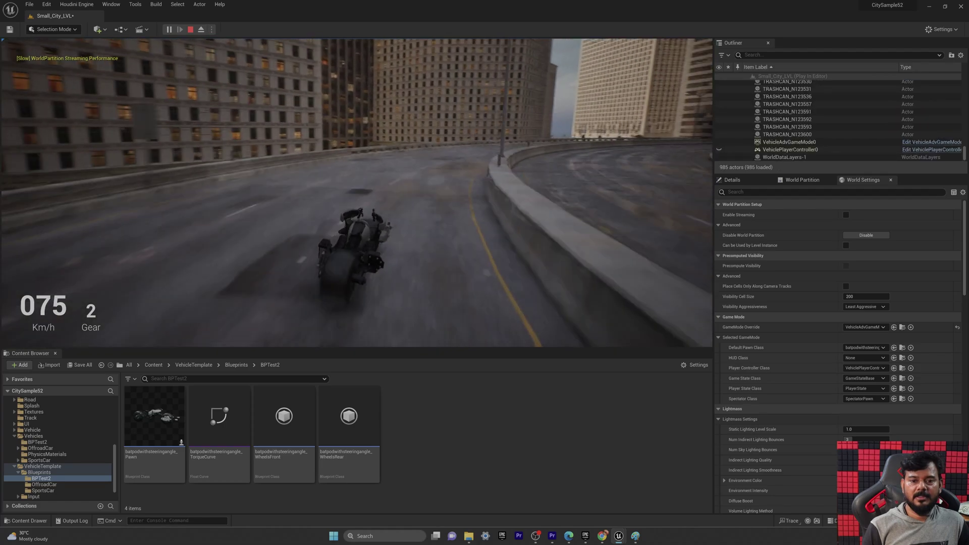
pyautogui.press('w')
pyautogui.press('w')
pyautogui.press('d')
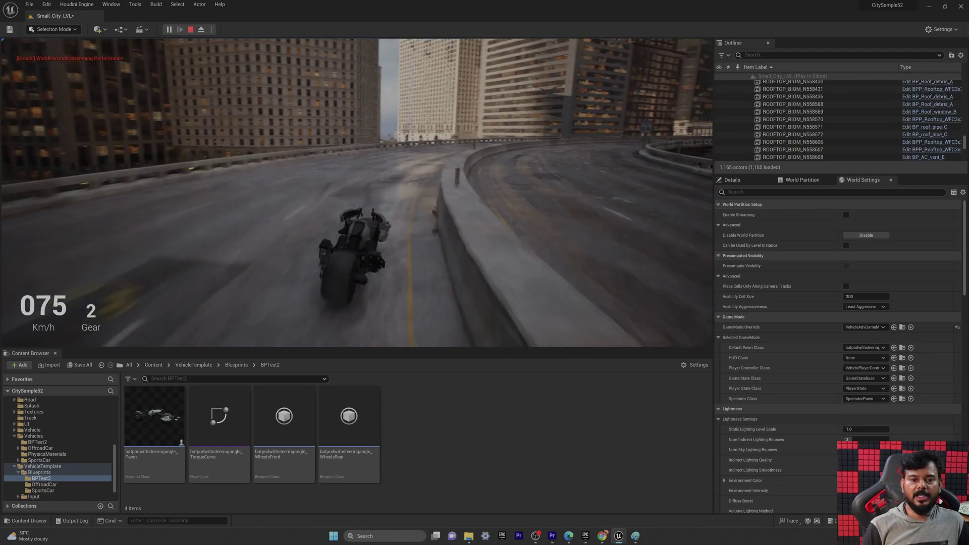
pyautogui.press('s')
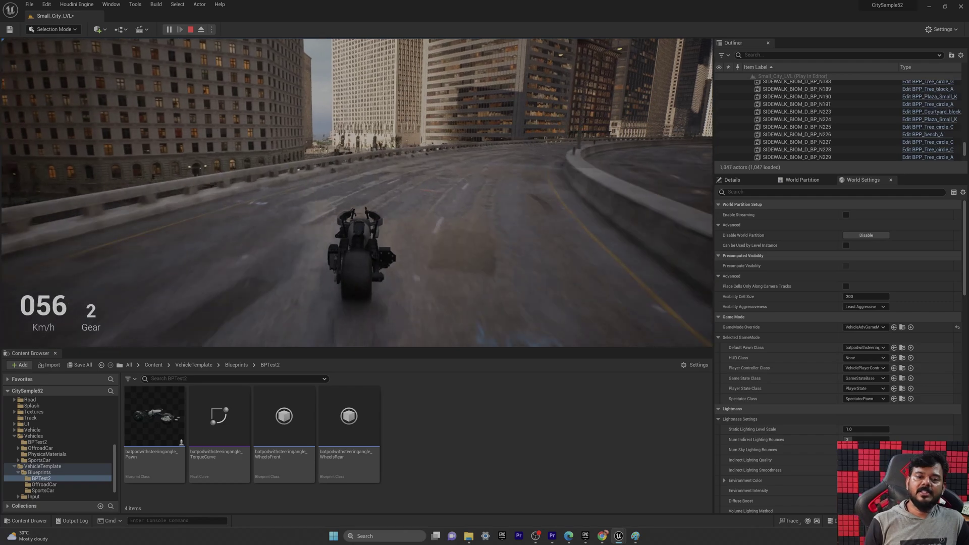
pyautogui.press('d')
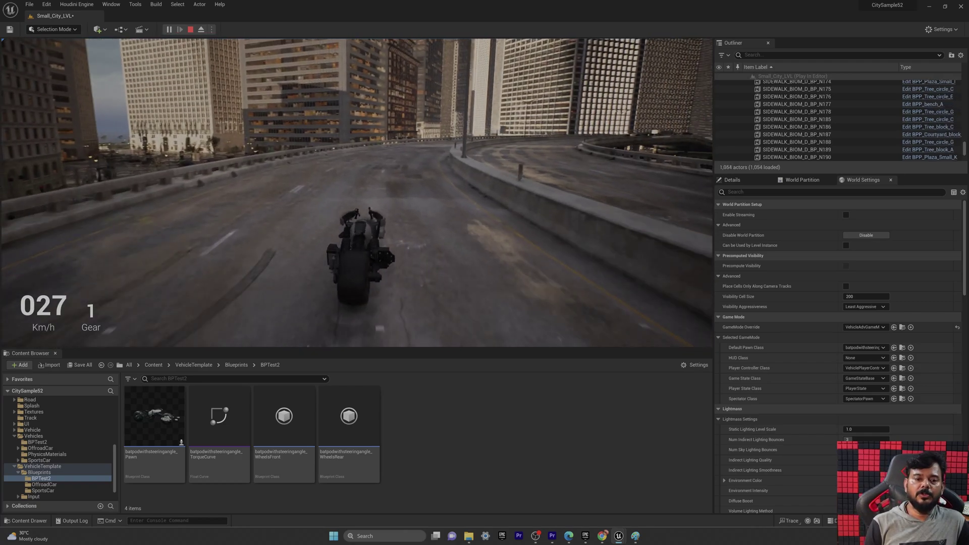
pyautogui.press('s')
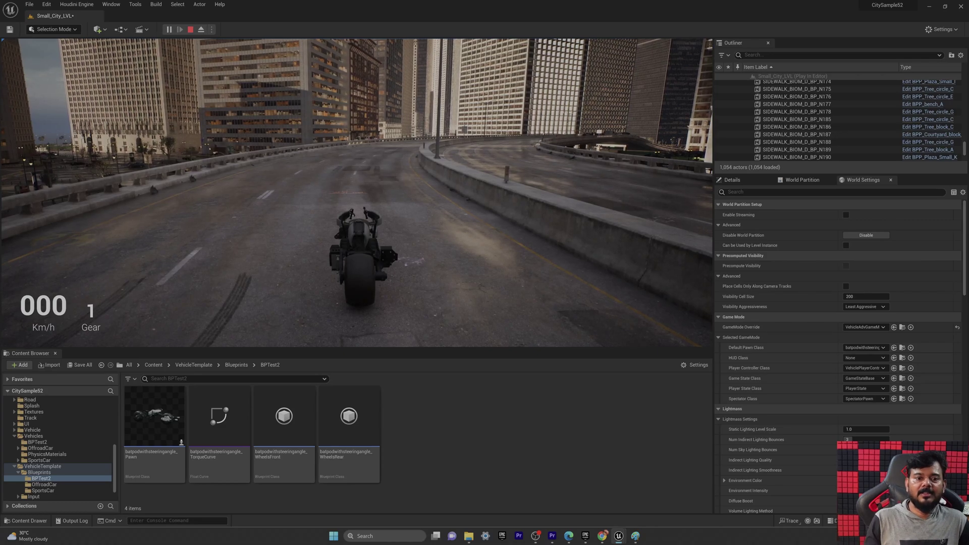
# Drive forward along the elevated freeway up to about 61 km/h.
pyautogui.press('w')
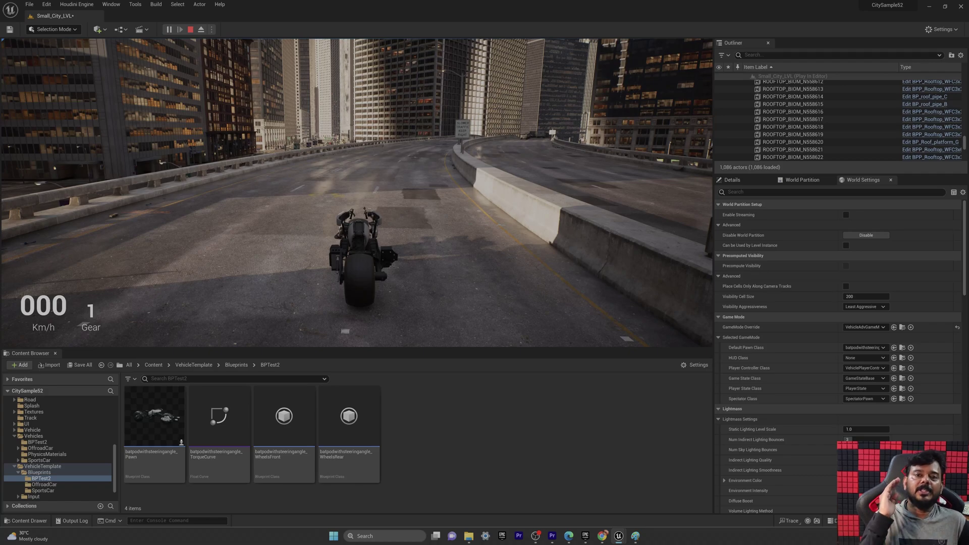
pyautogui.press('w')
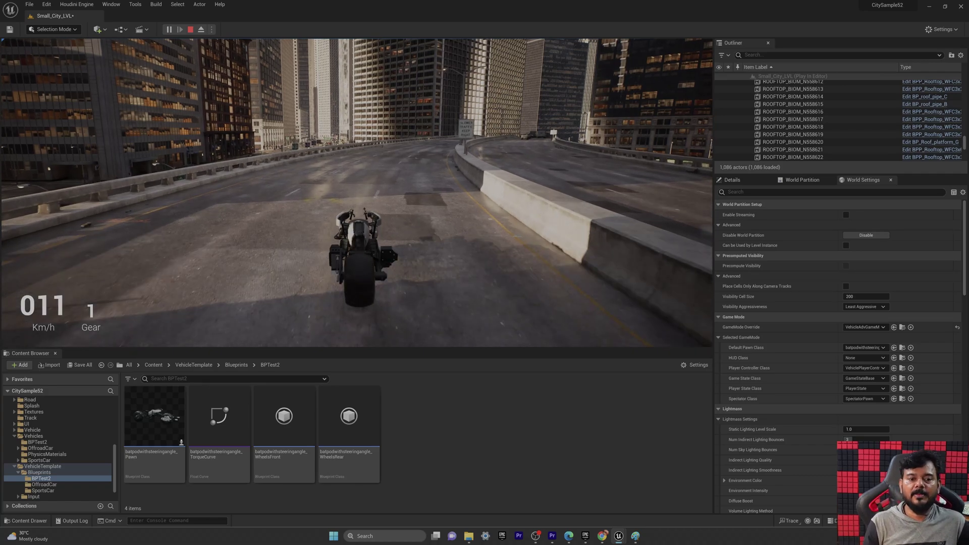
pyautogui.press('w')
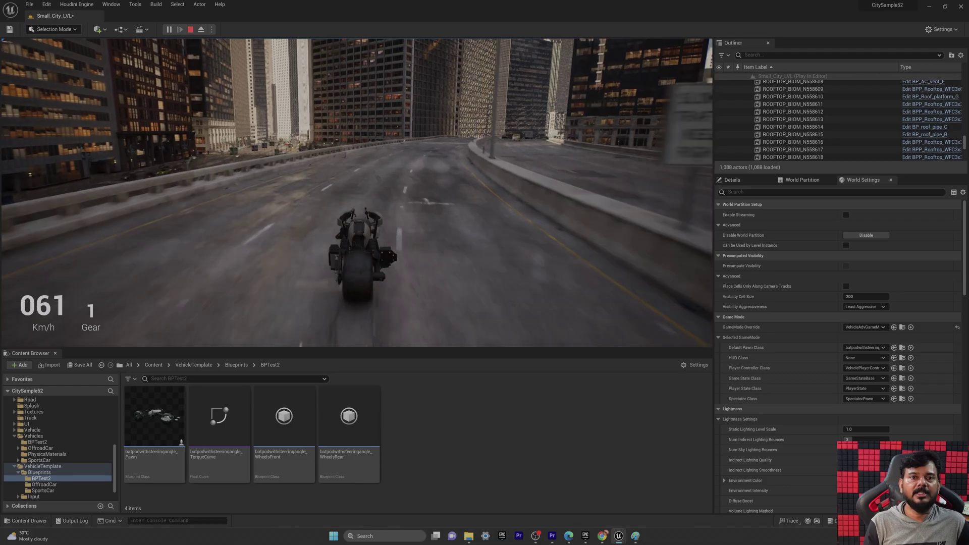